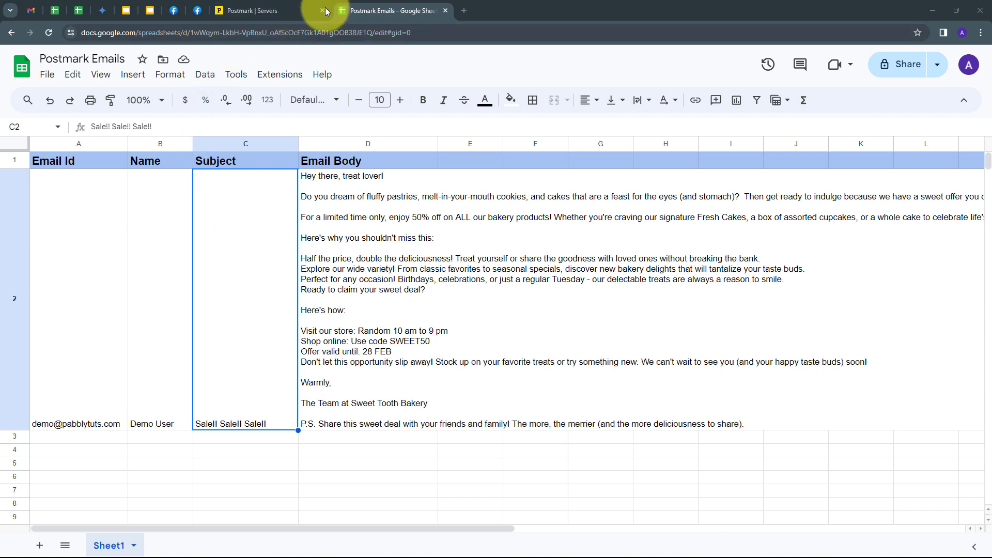
Open the pabbly.com website in a new browser tab.
{"action": "left_click", "coordinate": [272, 10]}
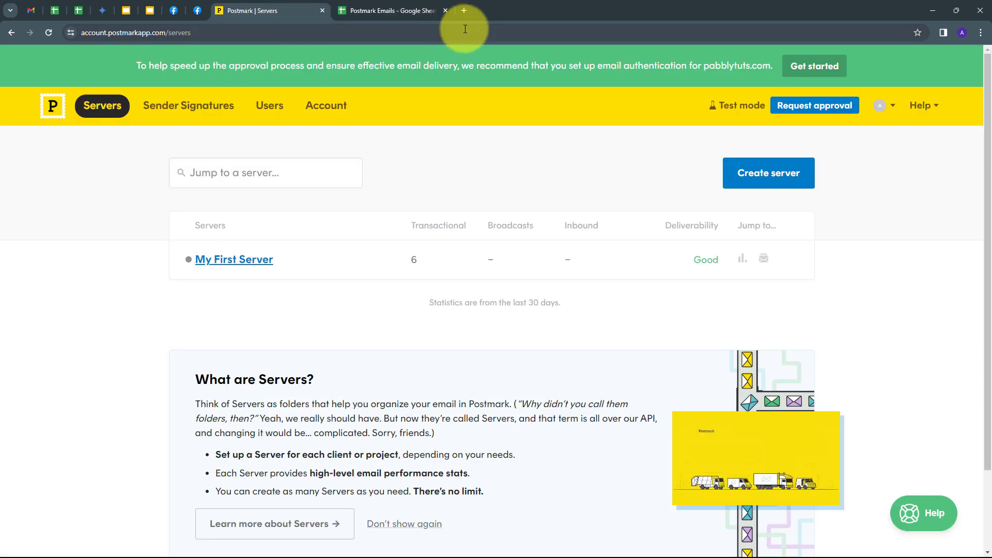
{"action": "left_click", "coordinate": [462, 12]}
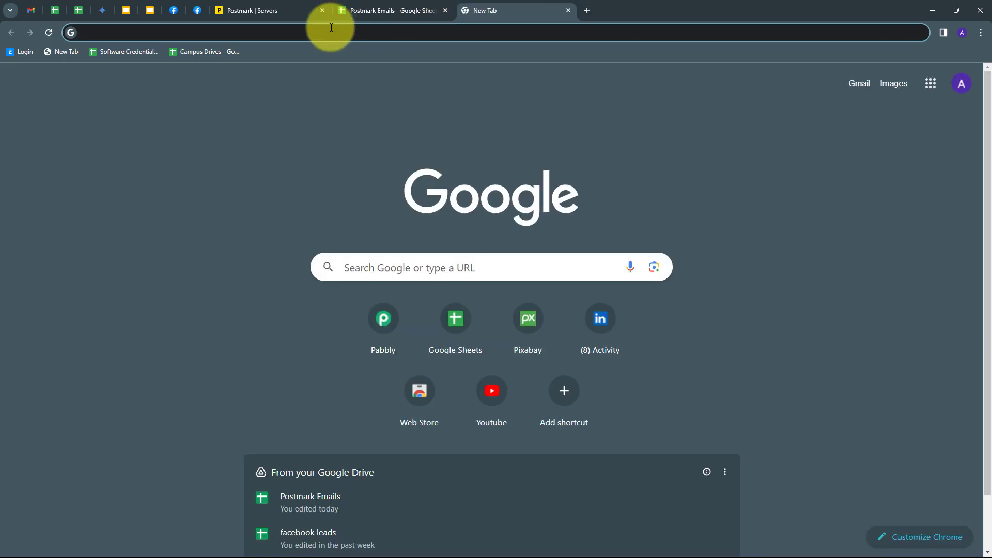
{"action": "type", "text": "pabbly.com"}
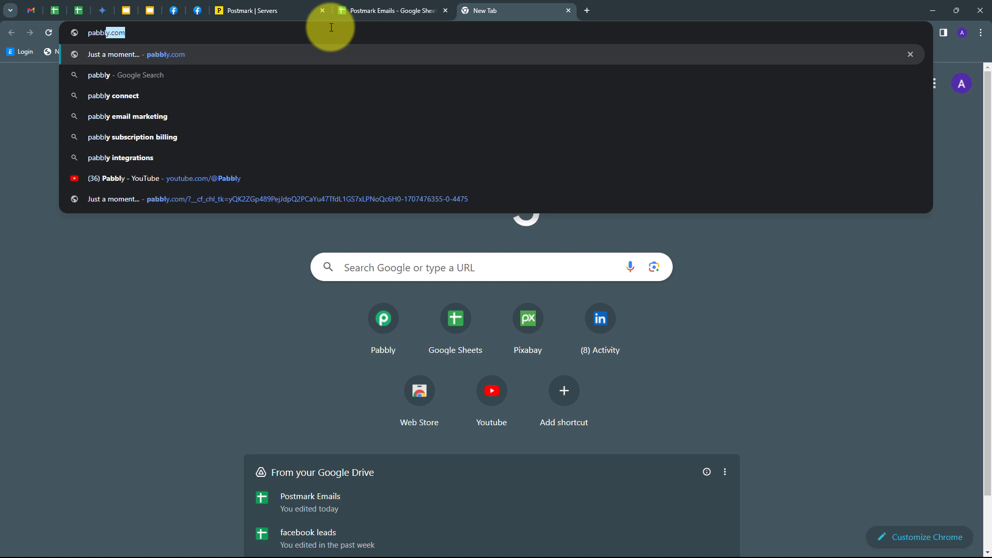
{"action": "key", "text": "Return"}
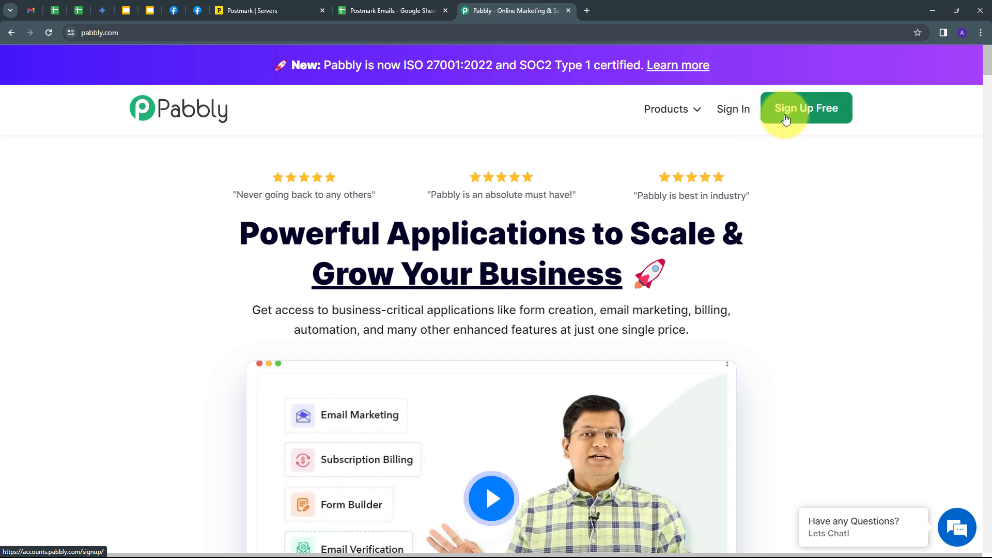
Sign in to Pabbly and access the Pabbly Connect application.
{"action": "left_click", "coordinate": [733, 120]}
{"action": "scroll", "coordinate": [622, 135], "scroll_direction": "down", "scroll_amount": 1}
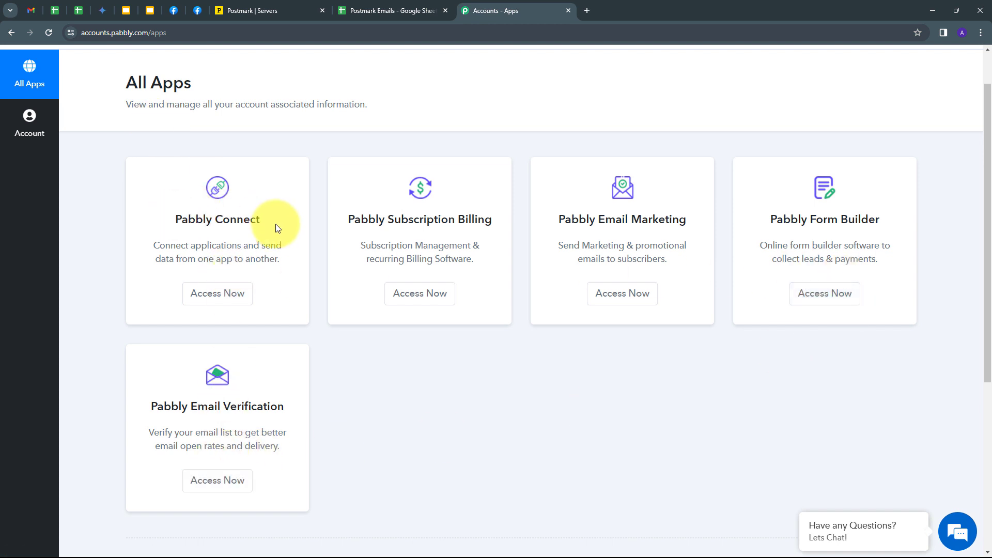
{"action": "left_click", "coordinate": [206, 298]}
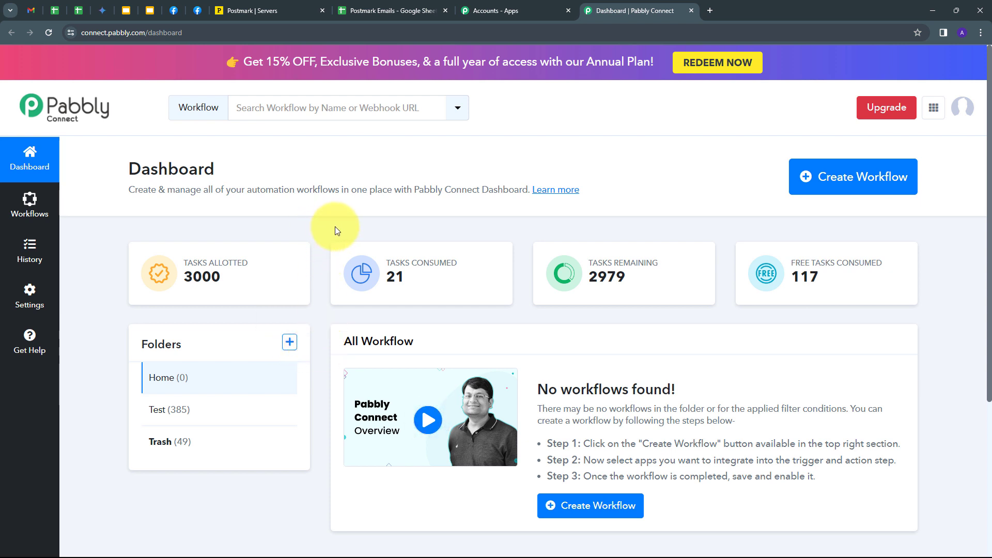
Create a workflow named "Send Emails from Google Sheets using Postmark" in the Home folder.
{"action": "left_click", "coordinate": [809, 188]}
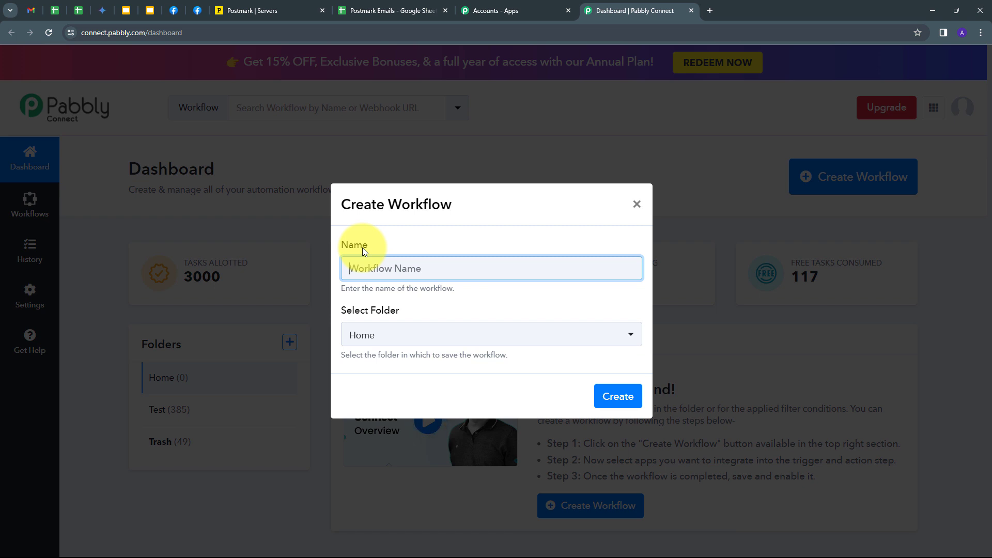
{"action": "type", "text": "Send Emails from Google Sheets using Postmark"}
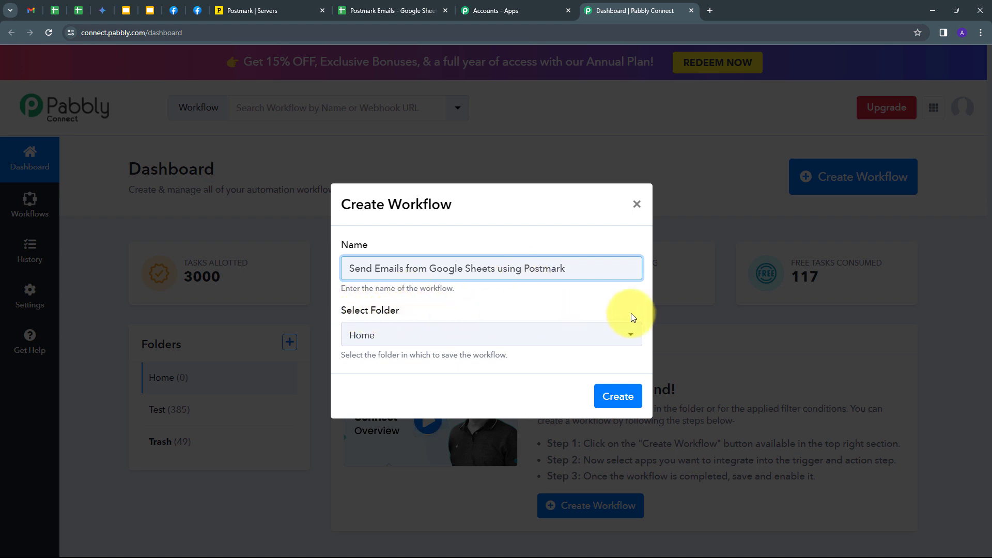
{"action": "left_click", "coordinate": [596, 334]}
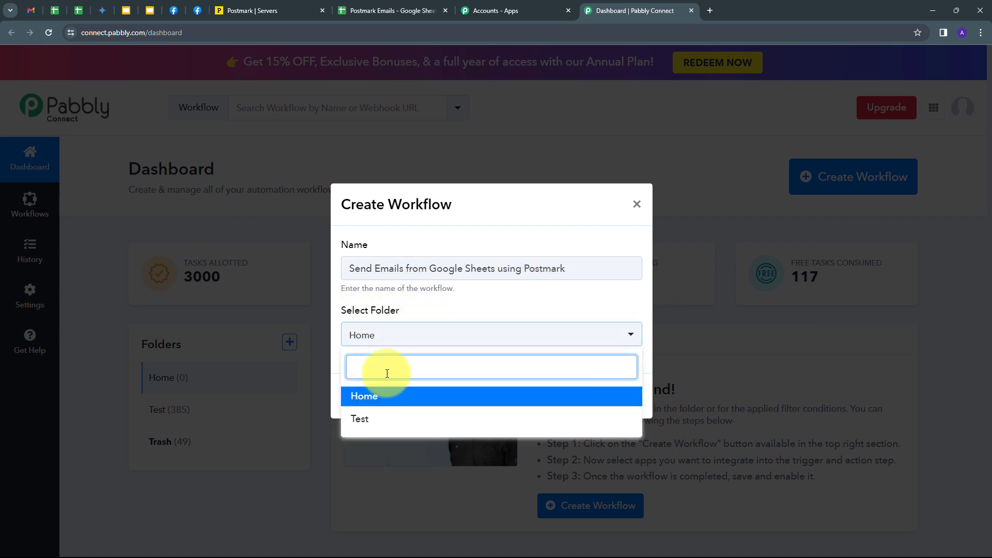
{"action": "left_click", "coordinate": [366, 397]}
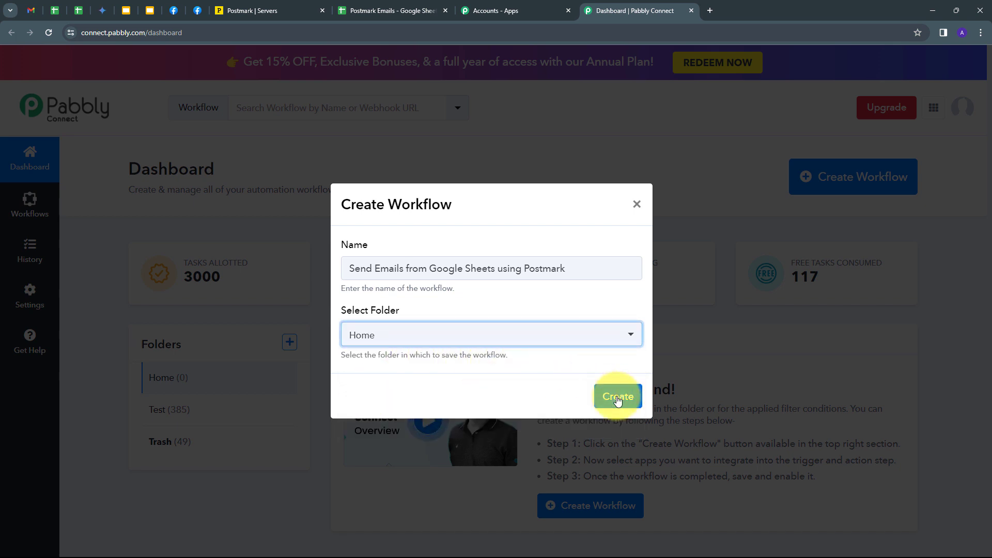
{"action": "left_click", "coordinate": [618, 398]}
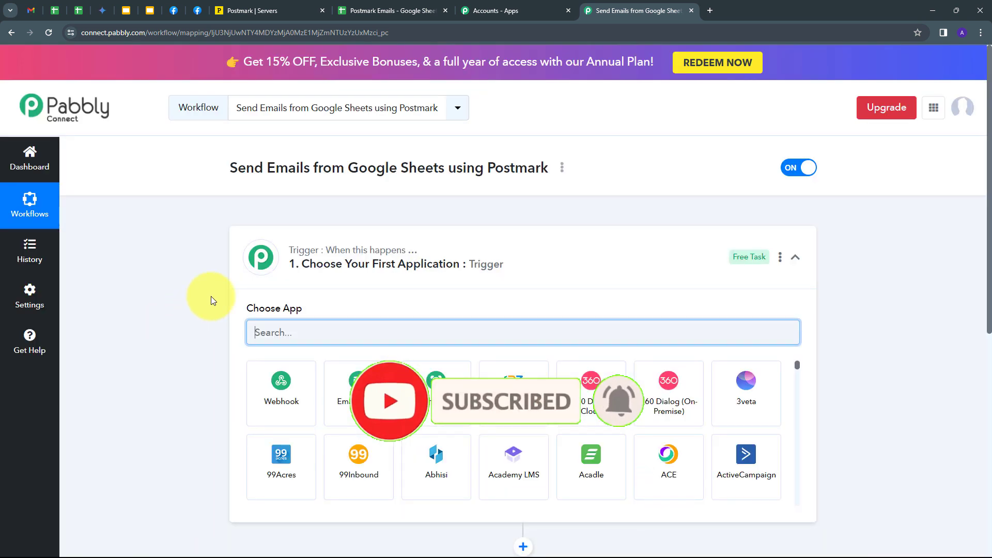
Set the workflow trigger to Google Sheets with the New or Updated Spreadsheet Row event.
{"action": "scroll", "coordinate": [211, 296], "scroll_direction": "down", "scroll_amount": 2}
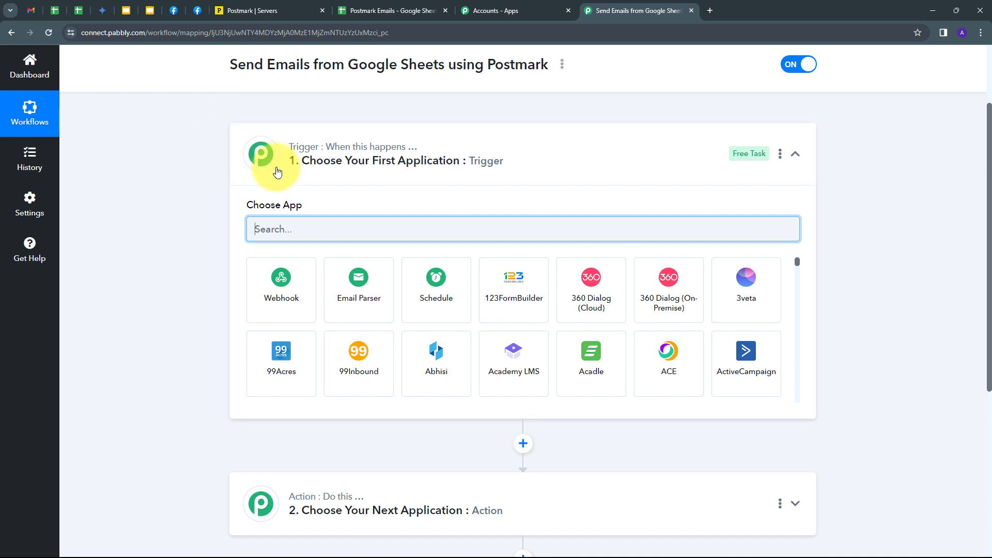
{"action": "mouse_move", "coordinate": [351, 147]}
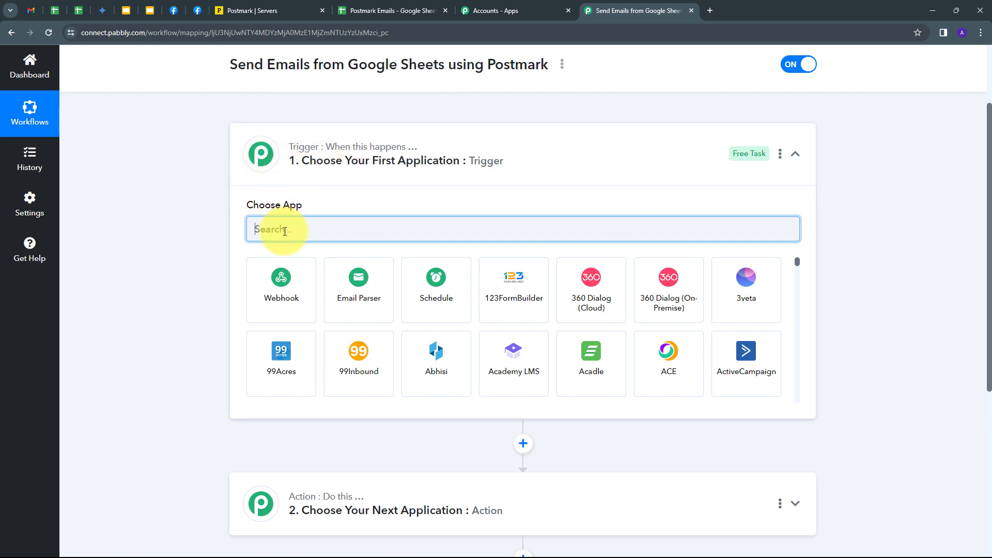
{"action": "type", "text": "Google"}
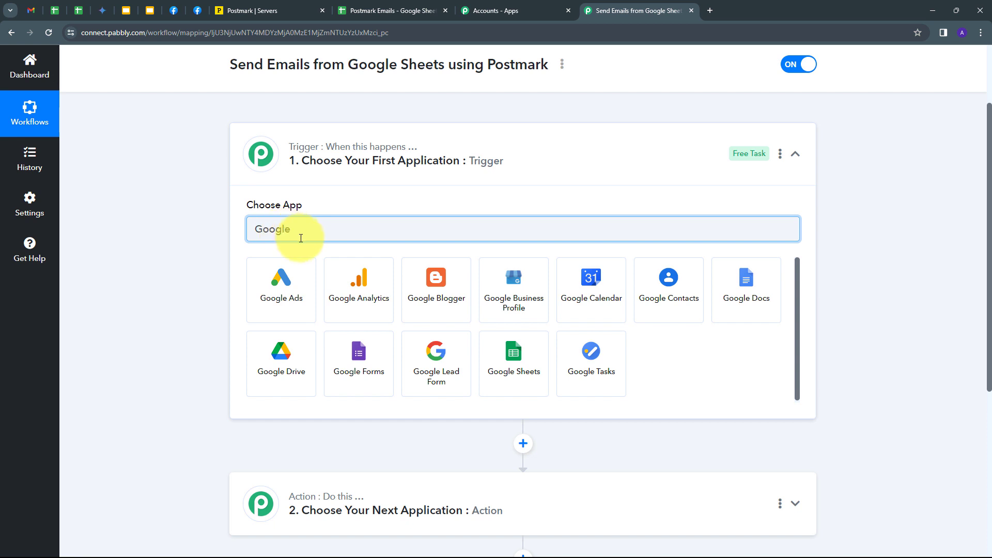
{"action": "left_click", "coordinate": [514, 368]}
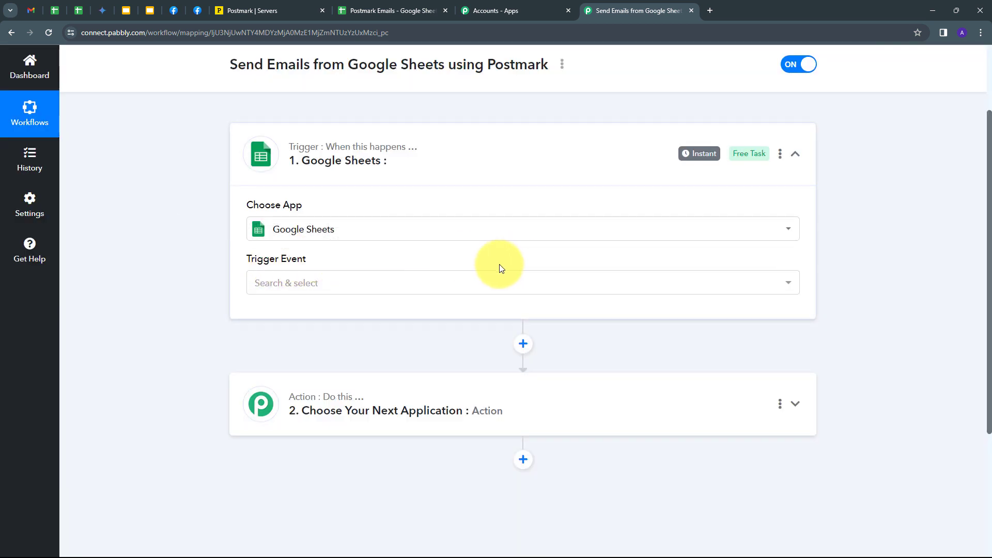
{"action": "left_click", "coordinate": [425, 284]}
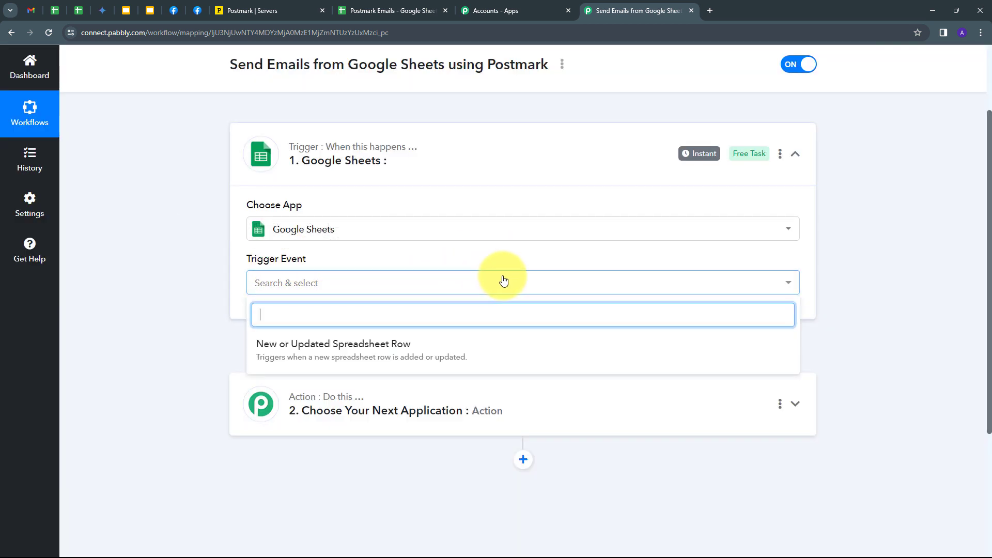
{"action": "left_click", "coordinate": [344, 352]}
Copy the Google Sheets trigger's webhook URL and review the setup instructions below it.
{"action": "scroll", "coordinate": [183, 305], "scroll_direction": "down", "scroll_amount": 2}
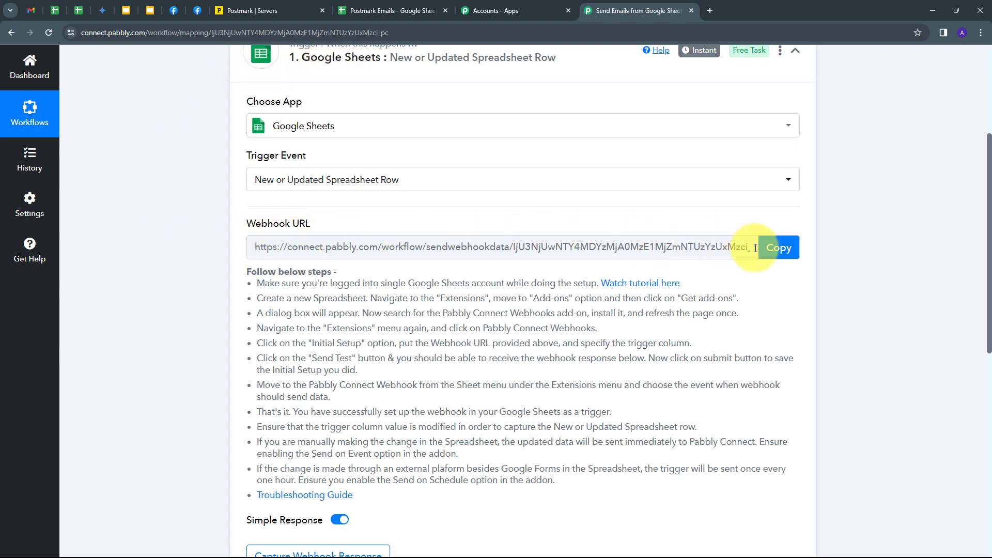
{"action": "left_click", "coordinate": [779, 248]}
{"action": "left_click_drag", "start_coordinate": [244, 274], "coordinate": [636, 489]}
{"action": "left_click", "coordinate": [573, 490]}
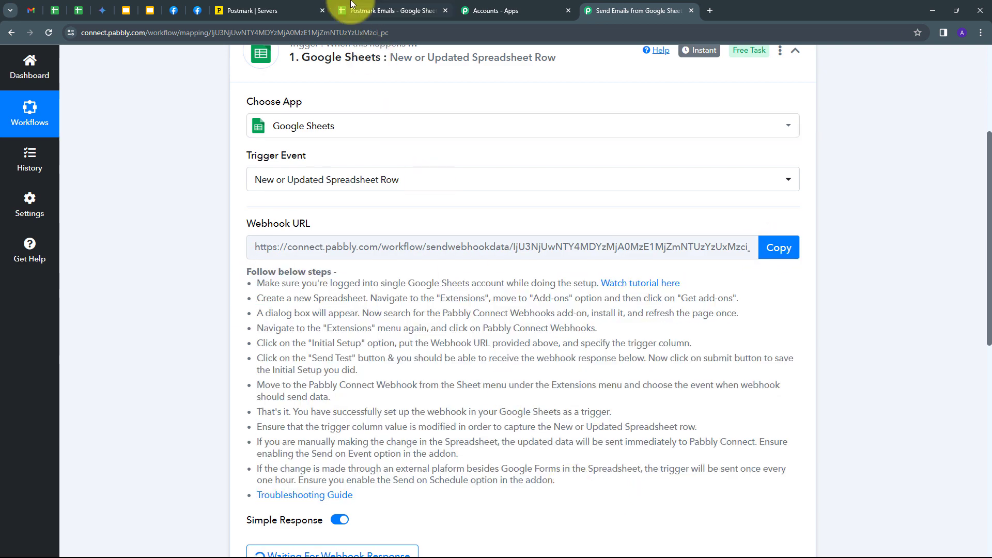
From the Postmark Emails spreadsheet, search the Google Workspace Marketplace for the Pabbly Connect Webhooks add-on and close the marketplace.
{"action": "left_click", "coordinate": [382, 10]}
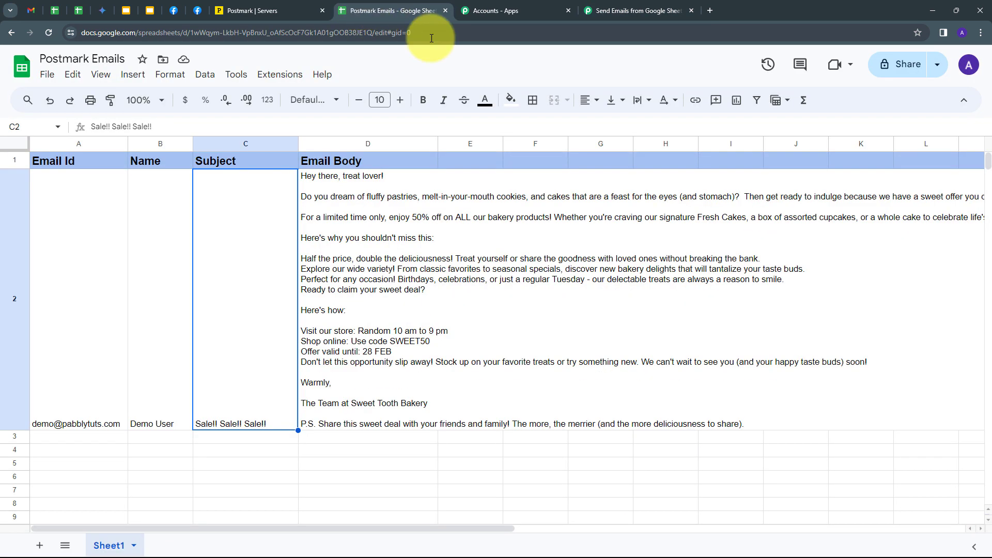
{"action": "left_click", "coordinate": [286, 82]}
{"action": "mouse_move", "coordinate": [286, 93]}
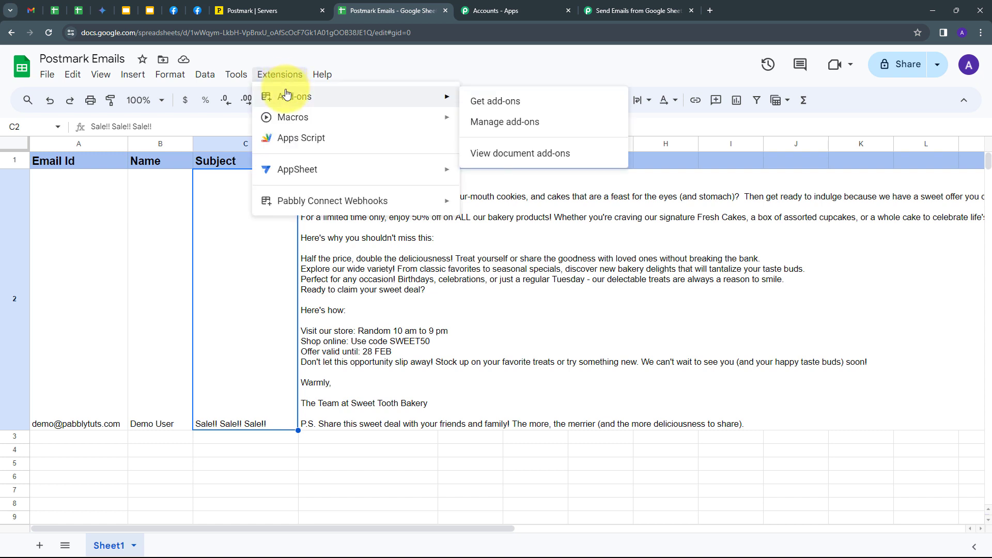
{"action": "left_click", "coordinate": [490, 109]}
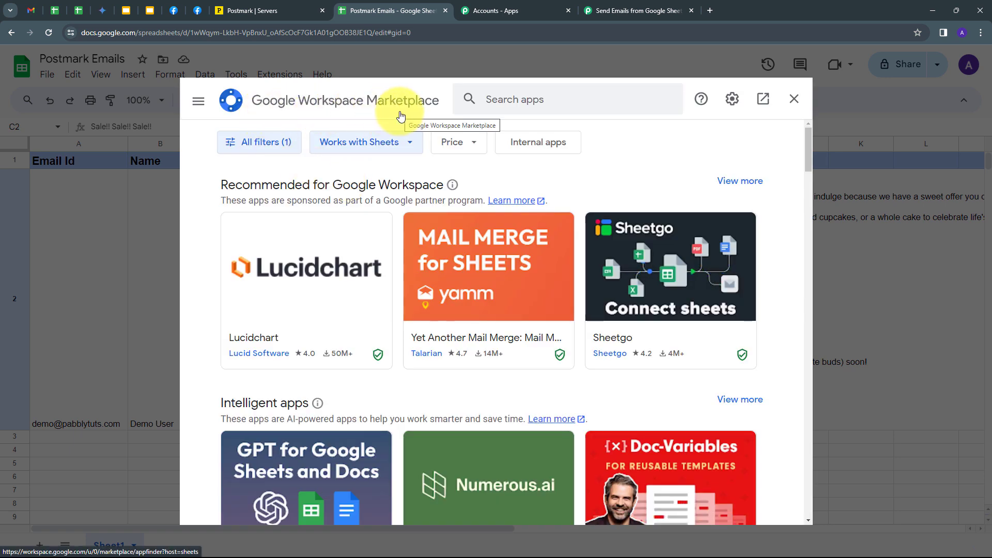
{"action": "left_click", "coordinate": [507, 99]}
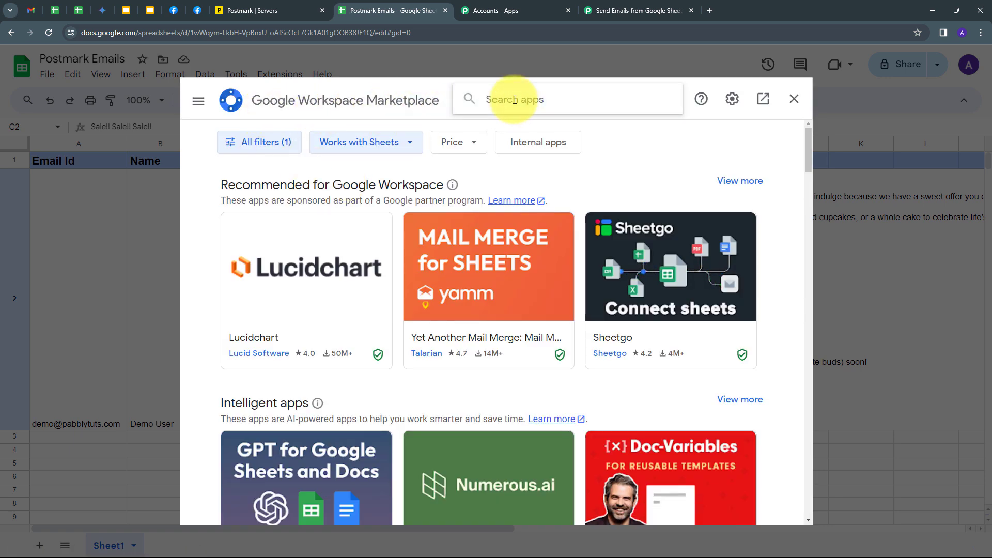
{"action": "type", "text": "pabbly"}
{"action": "left_click", "coordinate": [519, 111]}
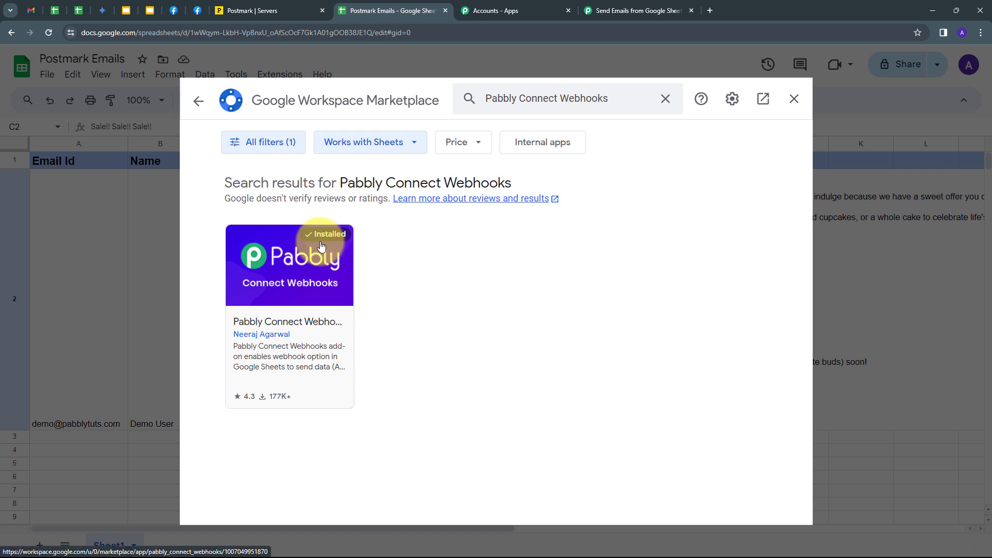
{"action": "left_click", "coordinate": [794, 99]}
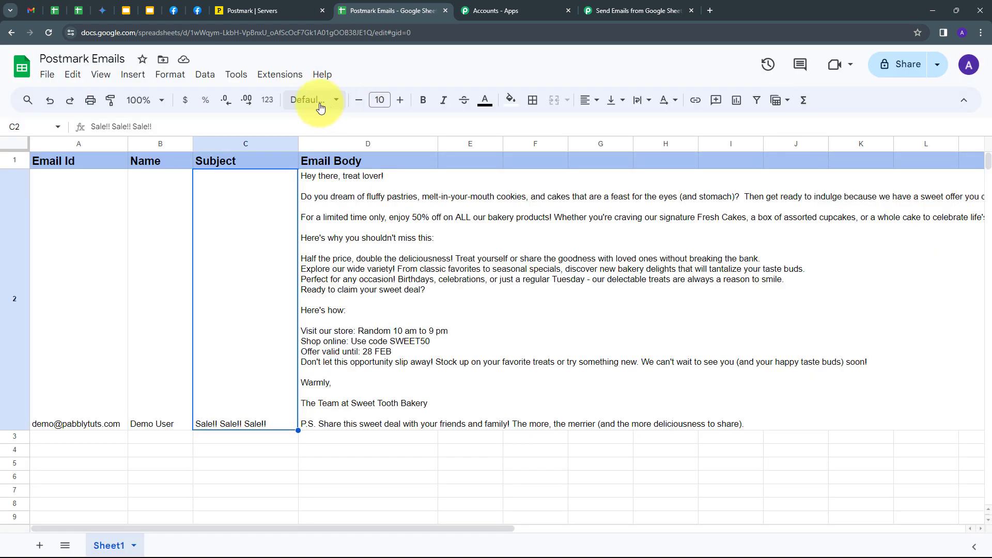
Start the Initial Setup of the Pabbly Connect Webhooks add-on and paste the copied webhook URL.
{"action": "left_click", "coordinate": [283, 80]}
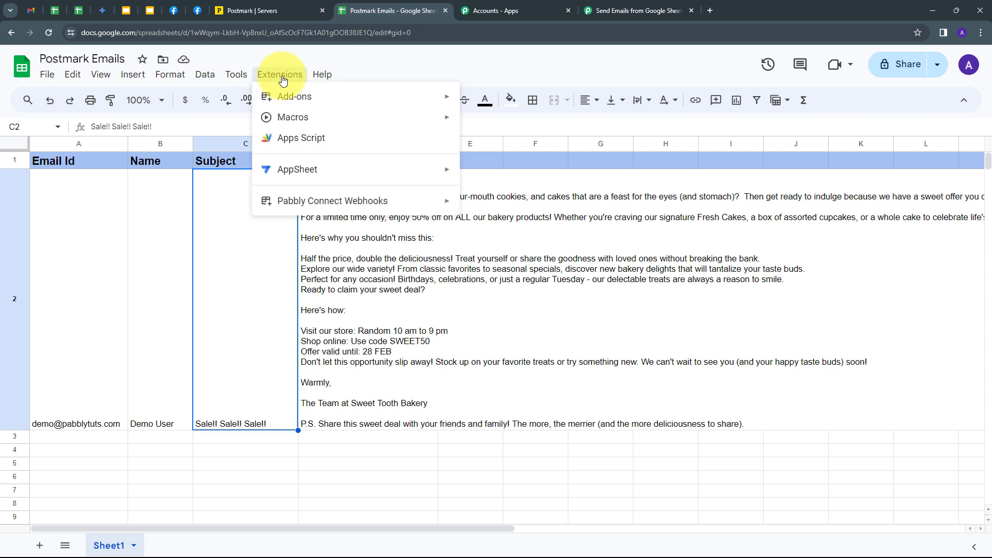
{"action": "mouse_move", "coordinate": [293, 199]}
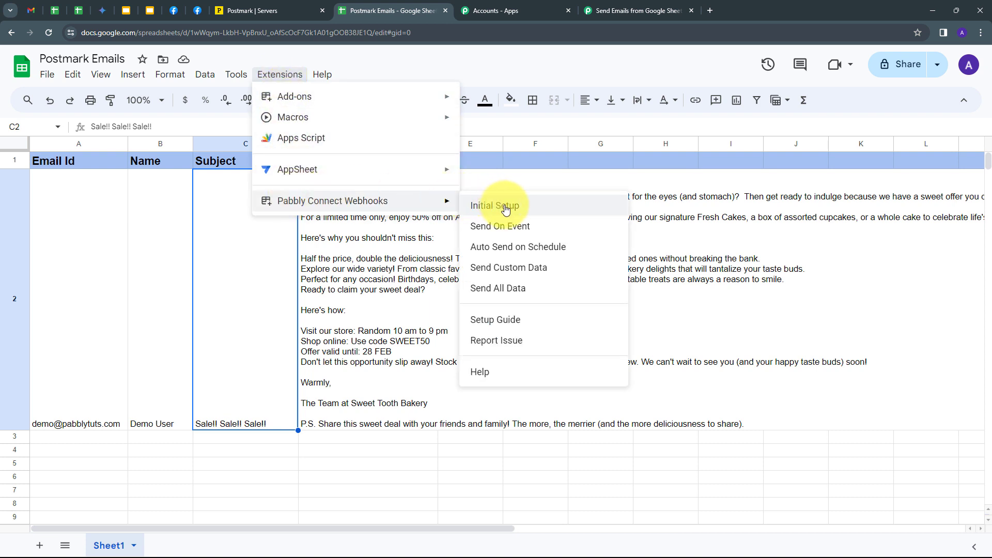
{"action": "left_click", "coordinate": [489, 212]}
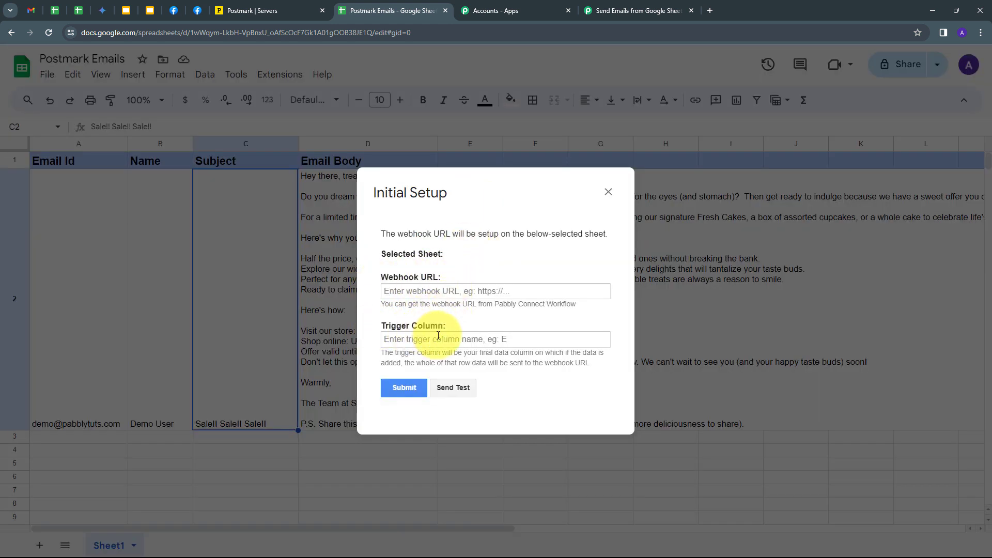
{"action": "left_click", "coordinate": [403, 289]}
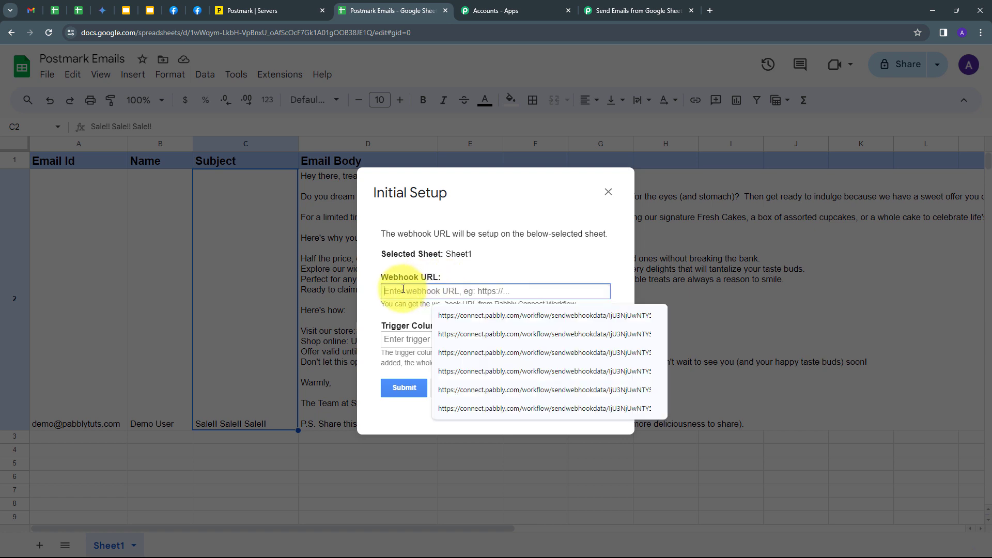
{"action": "key", "text": "ctrl+v"}
{"action": "left_click", "coordinate": [398, 324]}
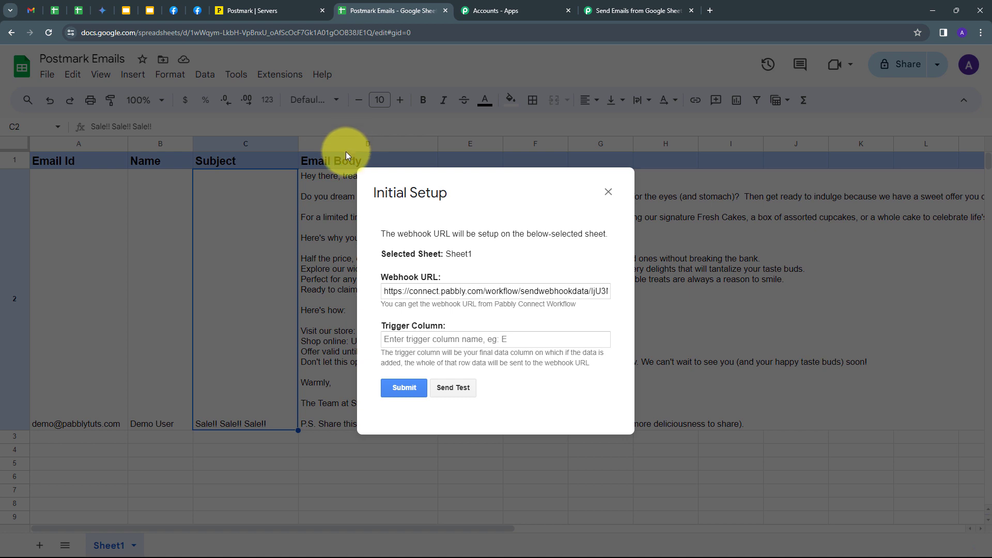
Set the trigger column to D, send a test, and submit the webhook setup for Sheet1.
{"action": "left_click", "coordinate": [402, 338]}
{"action": "type", "text": "D"}
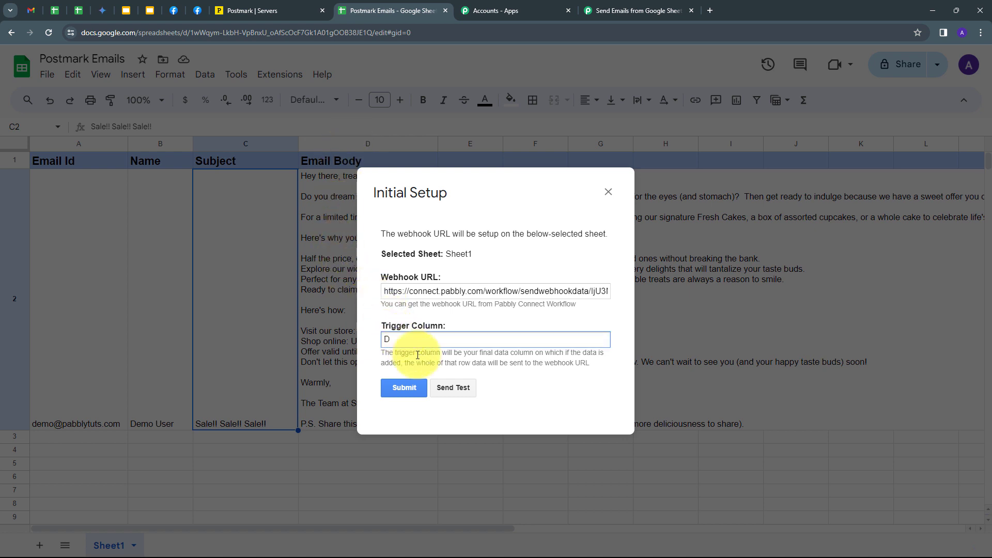
{"action": "left_click", "coordinate": [451, 387]}
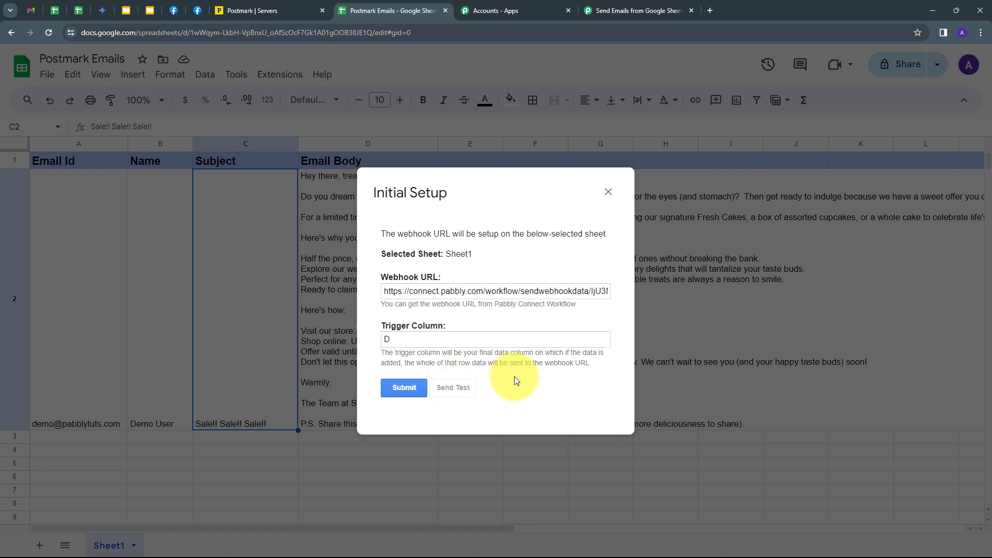
{"action": "left_click", "coordinate": [404, 399]}
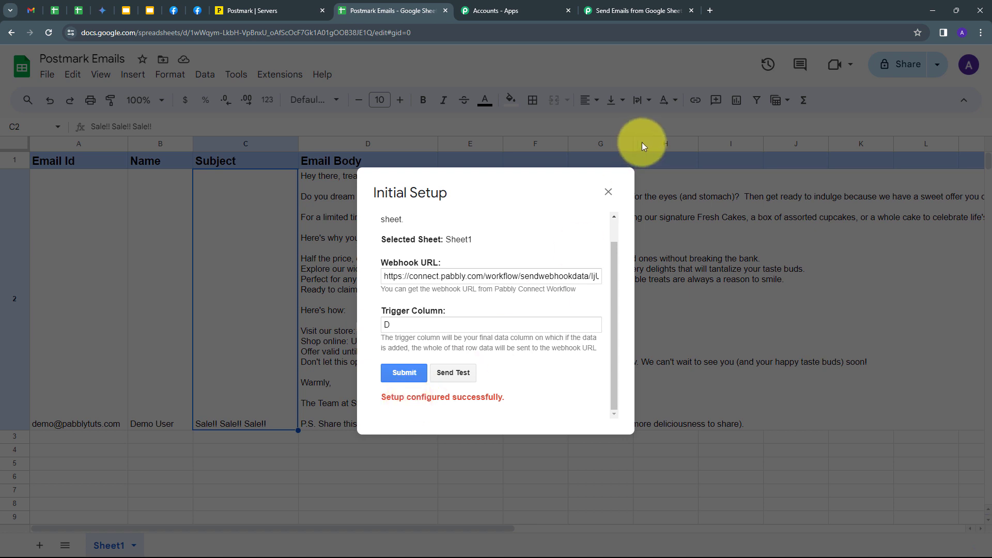
{"action": "left_click", "coordinate": [608, 191]}
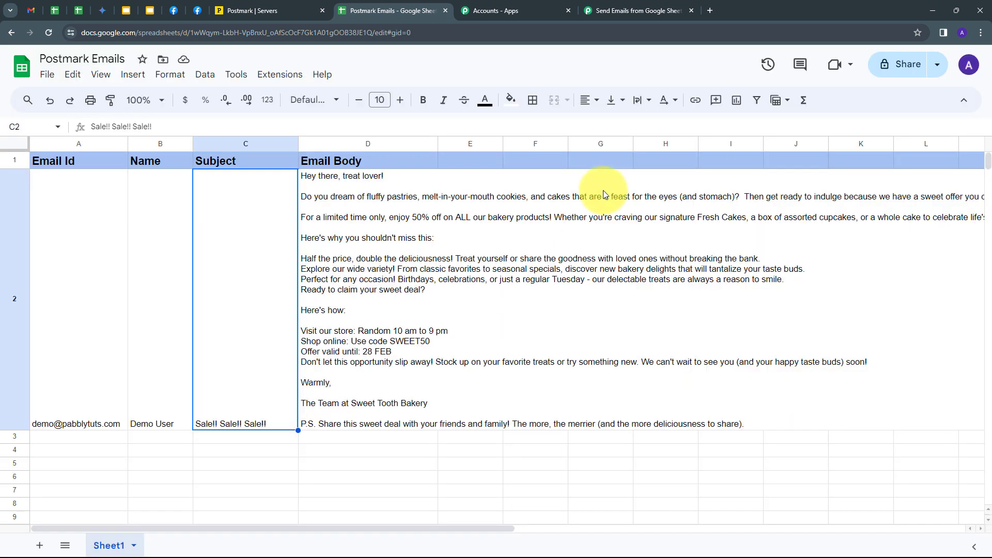
Enable the Send On Event option of the Pabbly Connect Webhooks add-on and check that it is active.
{"action": "left_click", "coordinate": [273, 75]}
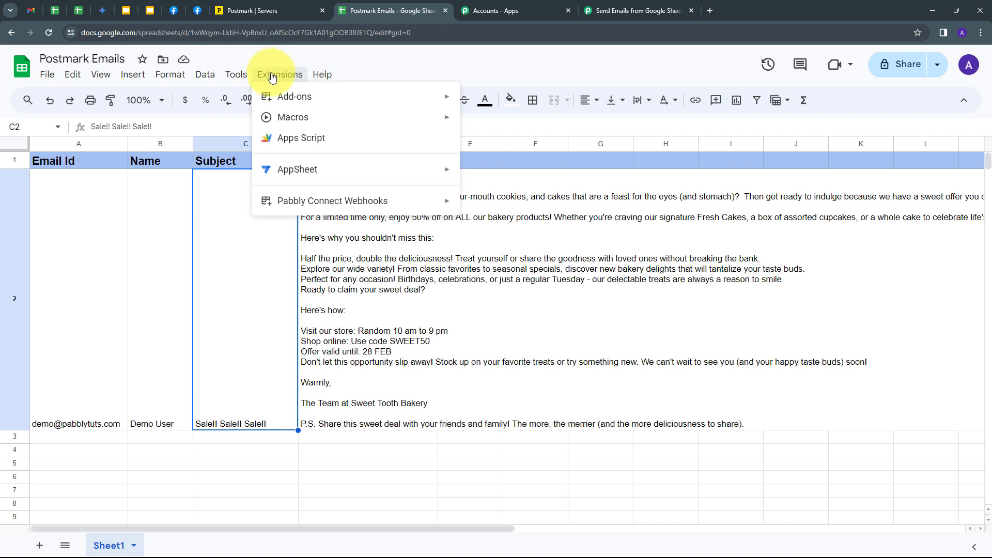
{"action": "mouse_move", "coordinate": [310, 200]}
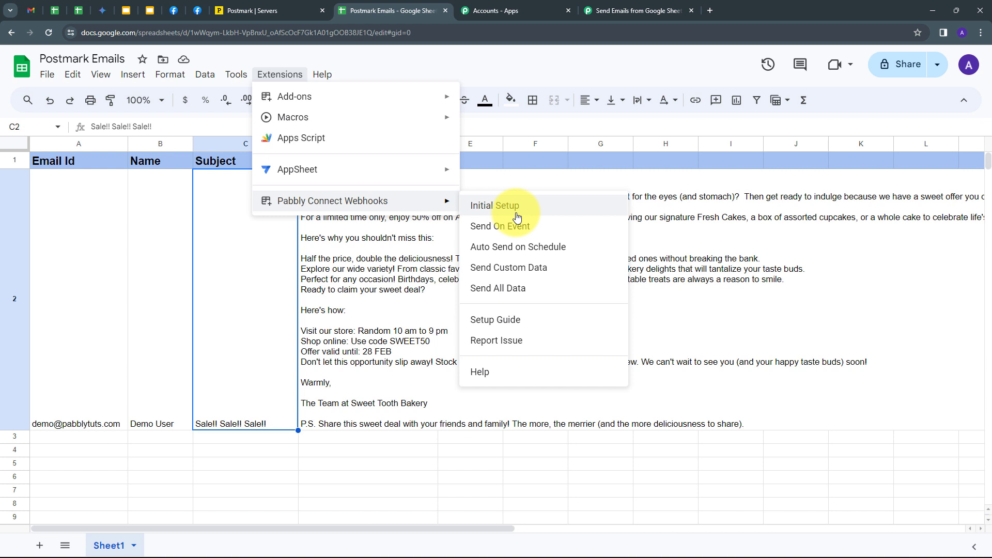
{"action": "left_click", "coordinate": [489, 232]}
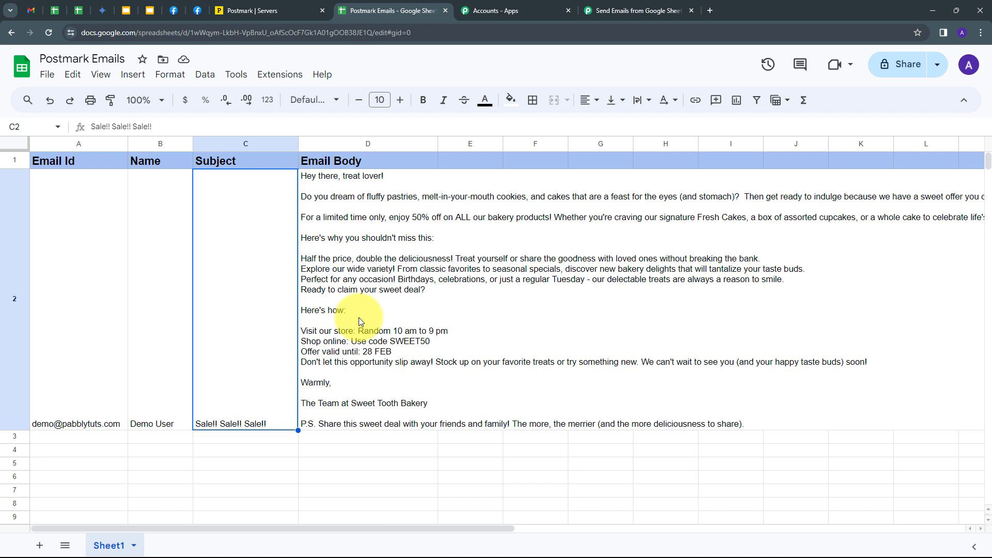
{"action": "left_click", "coordinate": [291, 83]}
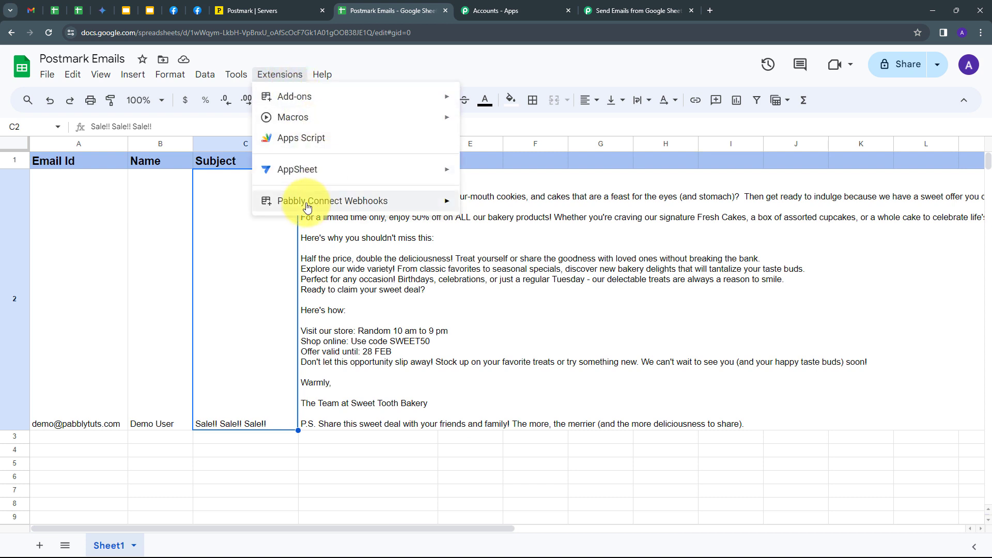
{"action": "mouse_move", "coordinate": [341, 201]}
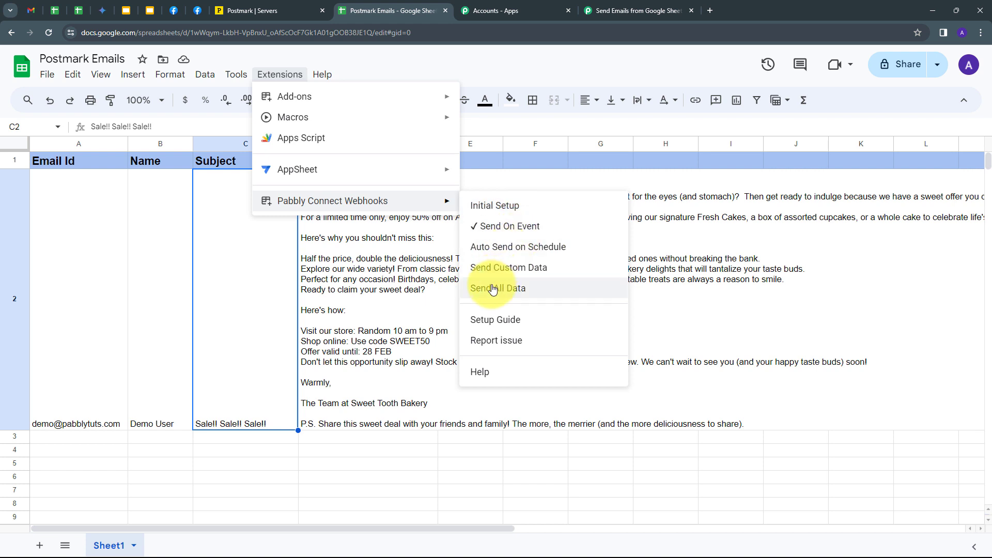
{"action": "left_click", "coordinate": [274, 287]}
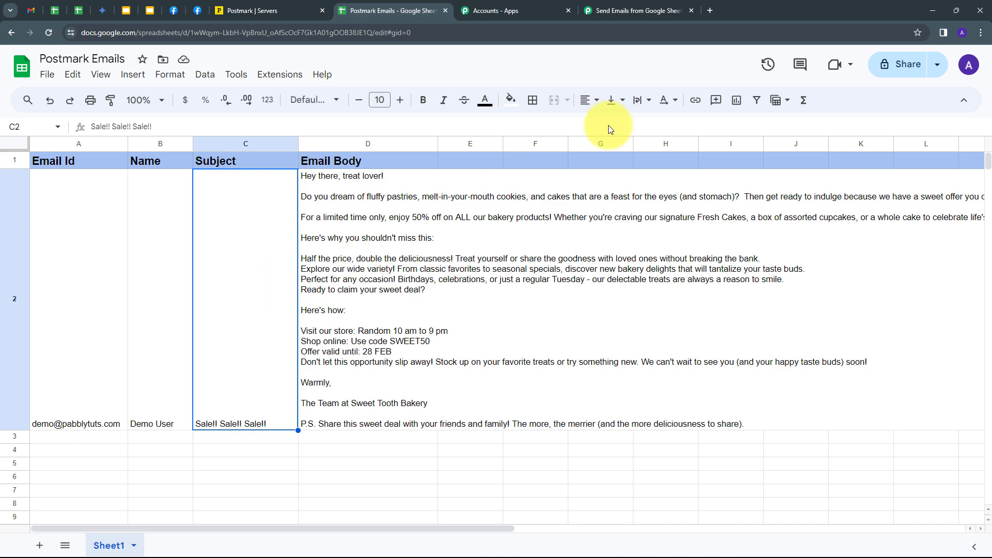
In the Pabbly Connect workflow, examine the captured trigger response, including the trigger column, subject, name, email ID and email body.
{"action": "left_click", "coordinate": [627, 10]}
{"action": "scroll", "coordinate": [514, 236], "scroll_direction": "down", "scroll_amount": 4}
{"action": "scroll", "coordinate": [581, 235], "scroll_direction": "down", "scroll_amount": 3}
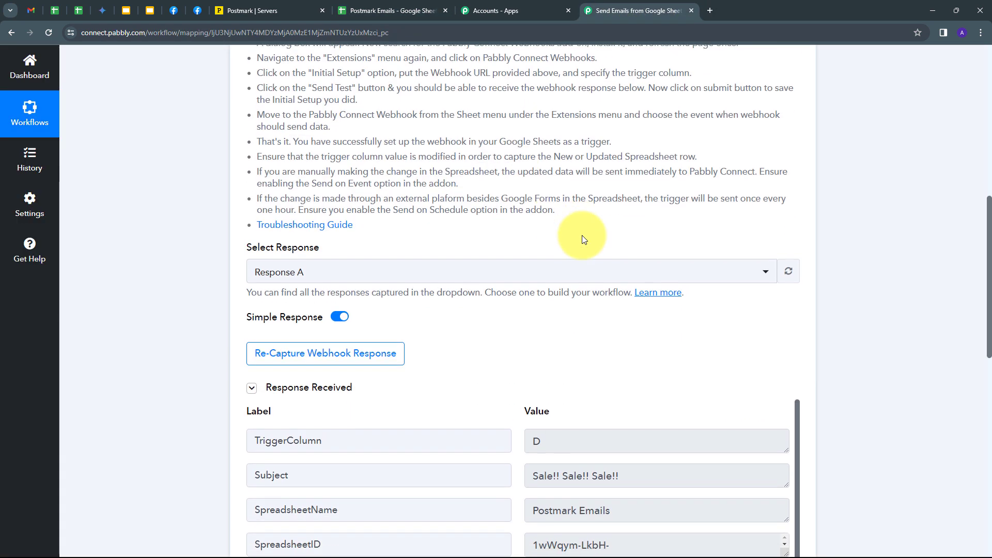
{"action": "scroll", "coordinate": [582, 239], "scroll_direction": "down", "scroll_amount": 2}
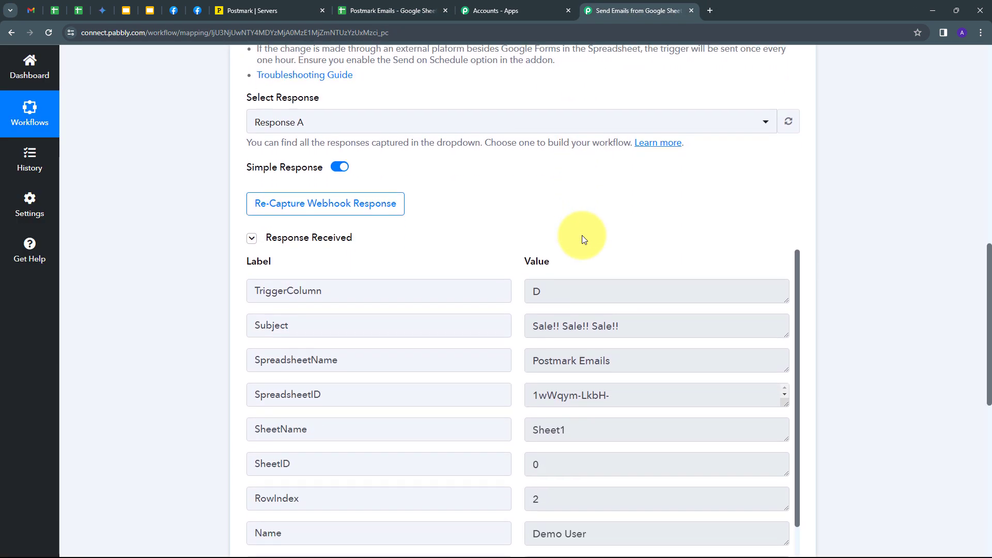
{"action": "double_click", "coordinate": [555, 247]}
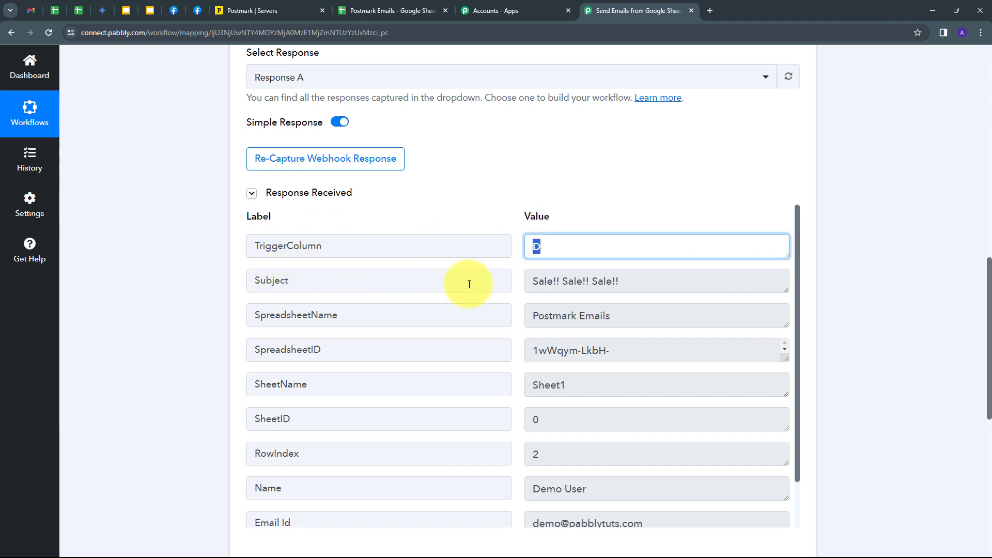
{"action": "left_click_drag", "start_coordinate": [642, 281], "coordinate": [519, 295]}
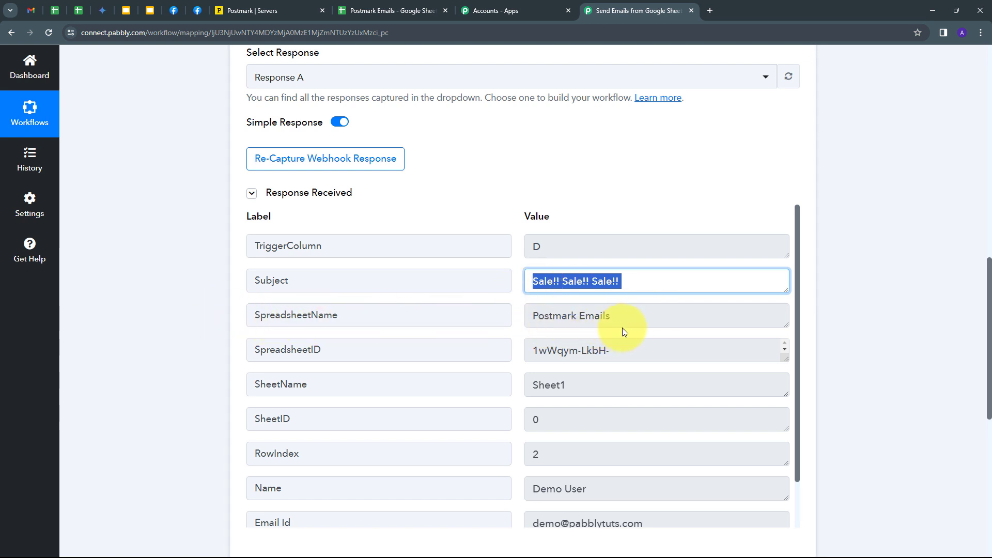
{"action": "scroll", "coordinate": [638, 328], "scroll_direction": "down", "scroll_amount": 1}
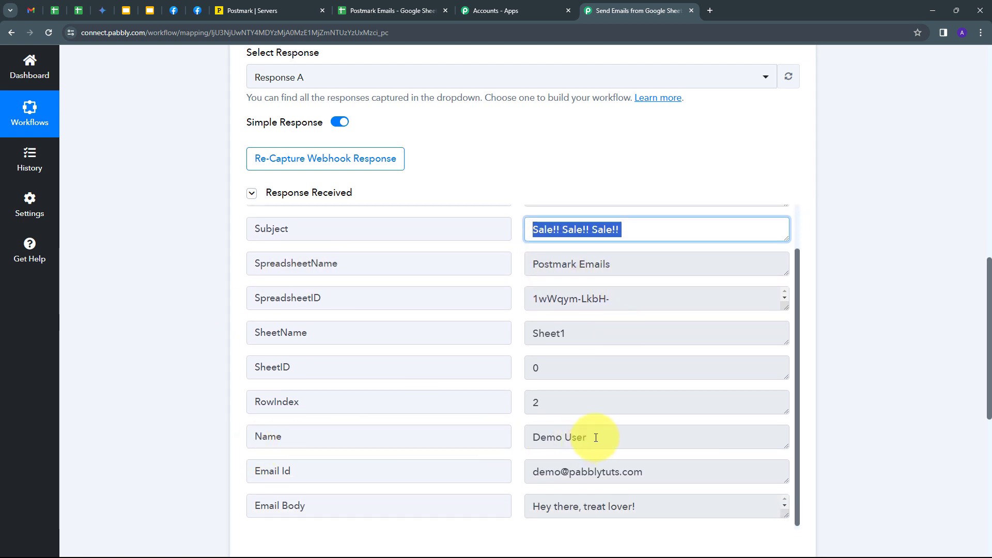
{"action": "left_click_drag", "start_coordinate": [595, 437], "coordinate": [477, 453]}
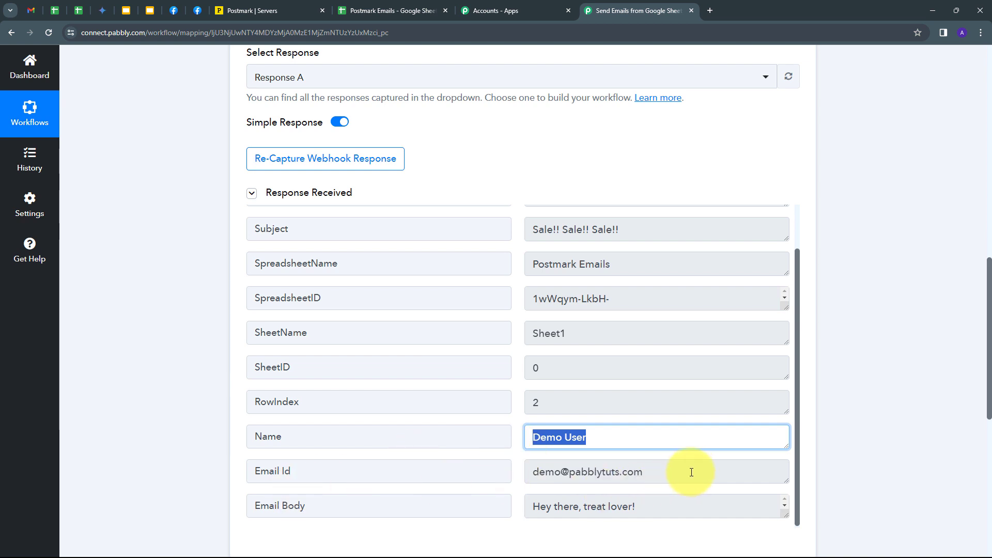
{"action": "left_click_drag", "start_coordinate": [690, 471], "coordinate": [506, 540]}
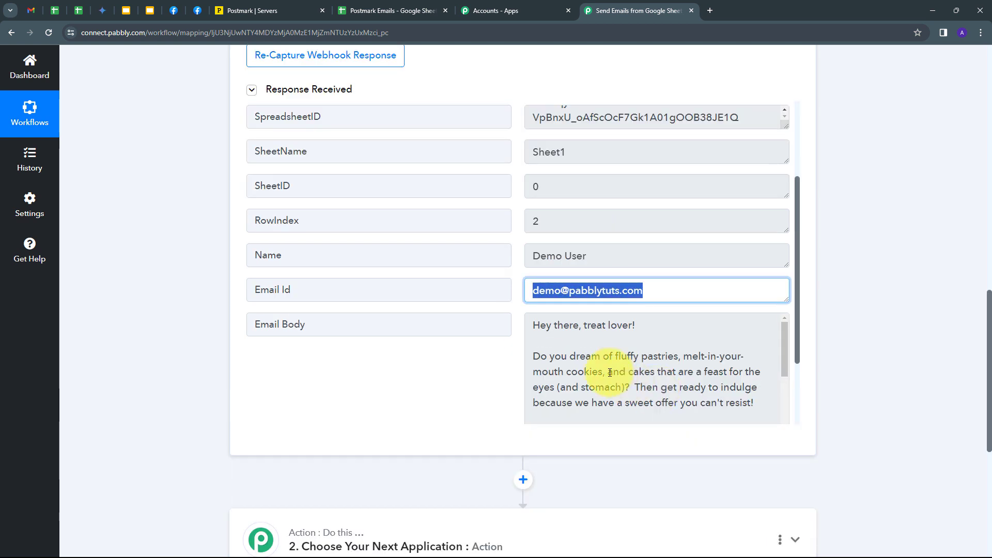
{"action": "scroll", "coordinate": [609, 373], "scroll_direction": "down", "scroll_amount": 3}
{"action": "scroll", "coordinate": [608, 373], "scroll_direction": "down", "scroll_amount": 6}
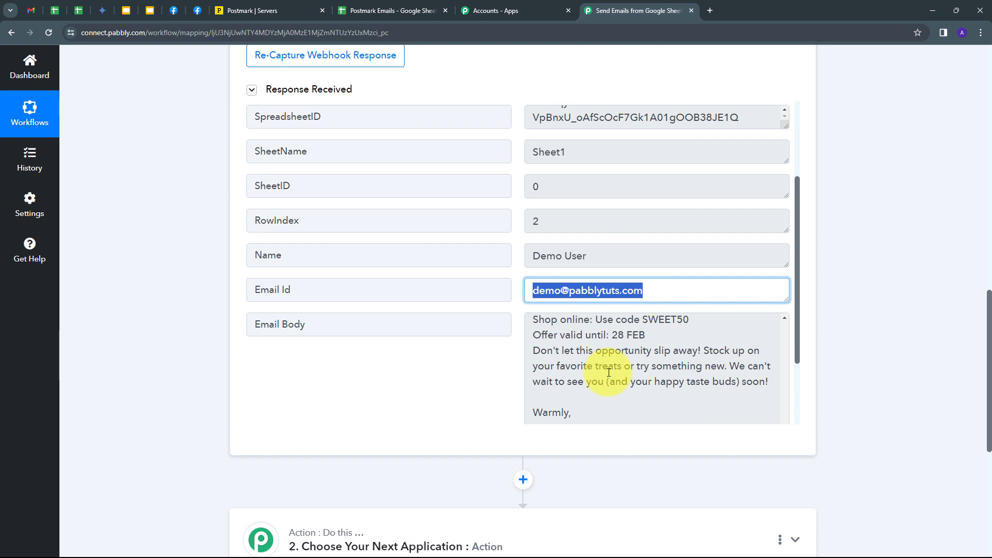
{"action": "scroll", "coordinate": [608, 373], "scroll_direction": "down", "scroll_amount": 4}
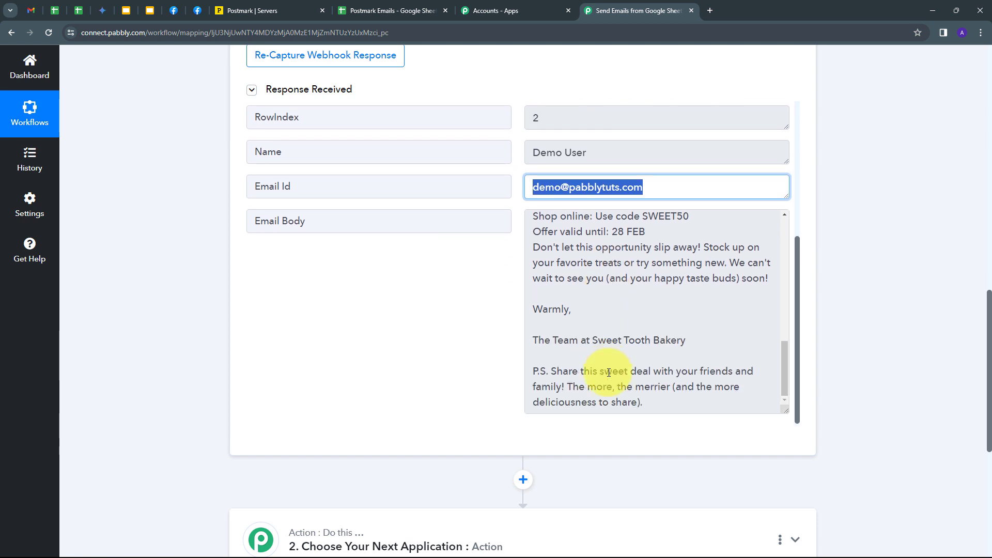
{"action": "left_click", "coordinate": [442, 358]}
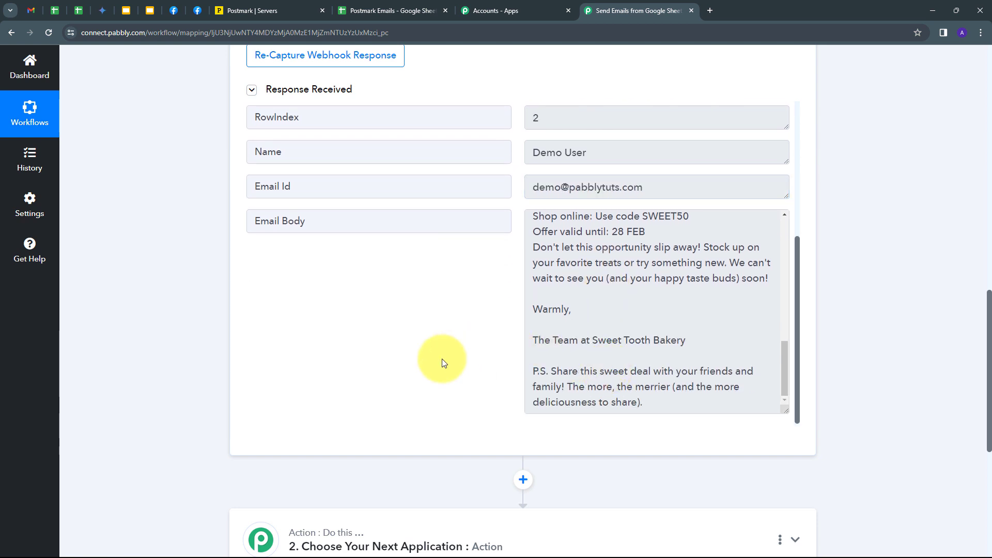
Set the workflow's action to Postmark with the Send Email event and start adding a new connection.
{"action": "scroll", "coordinate": [441, 359], "scroll_direction": "down", "scroll_amount": 2}
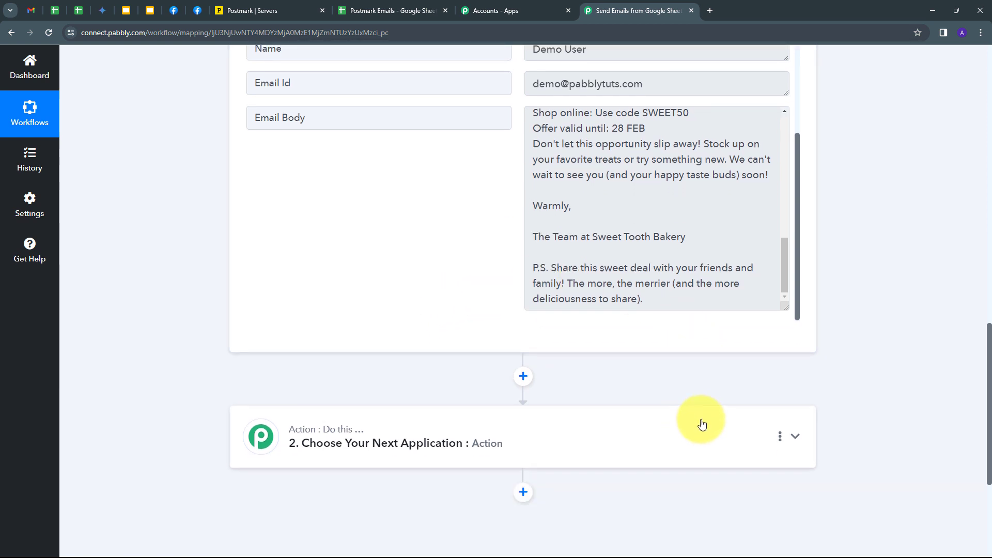
{"action": "left_click", "coordinate": [676, 430]}
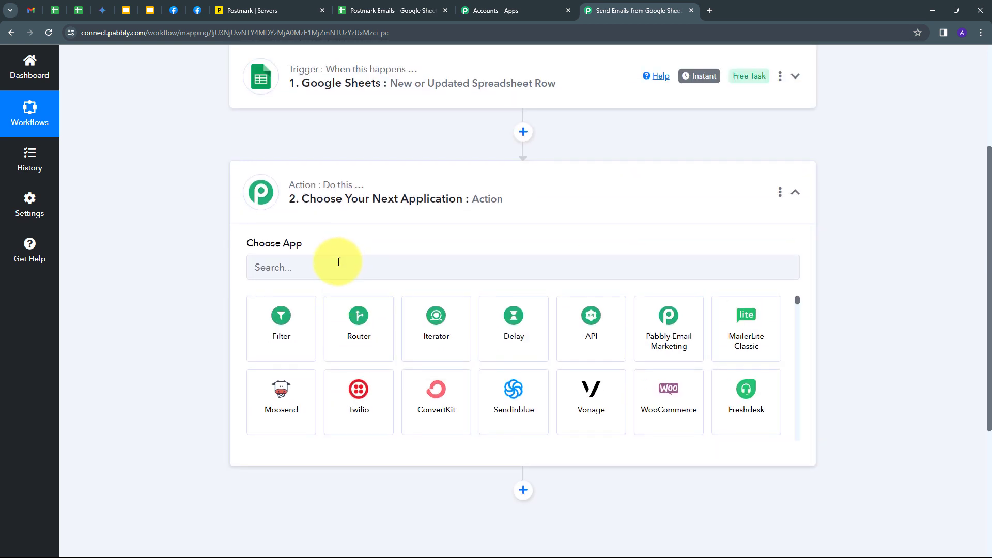
{"action": "left_click", "coordinate": [338, 263]}
{"action": "type", "text": "post"}
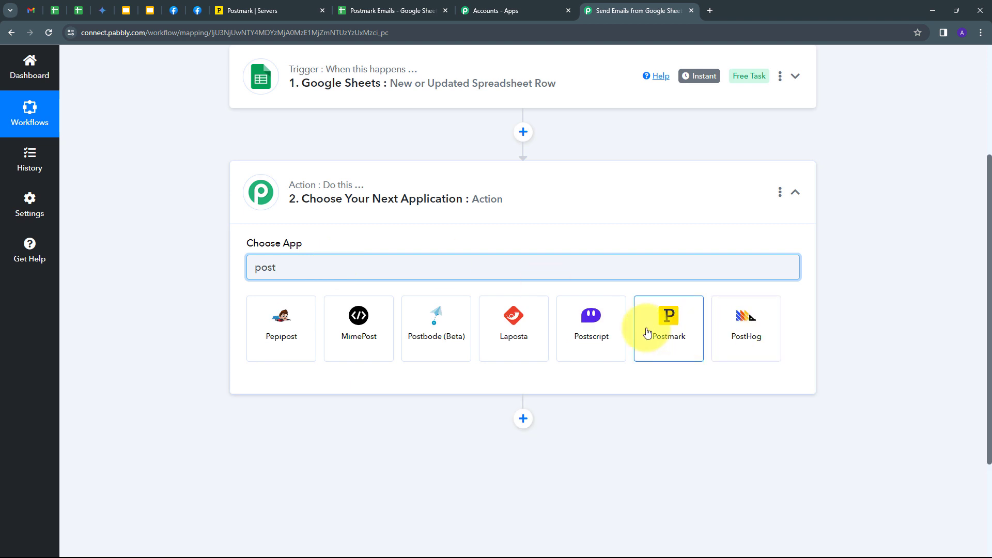
{"action": "left_click", "coordinate": [647, 333]}
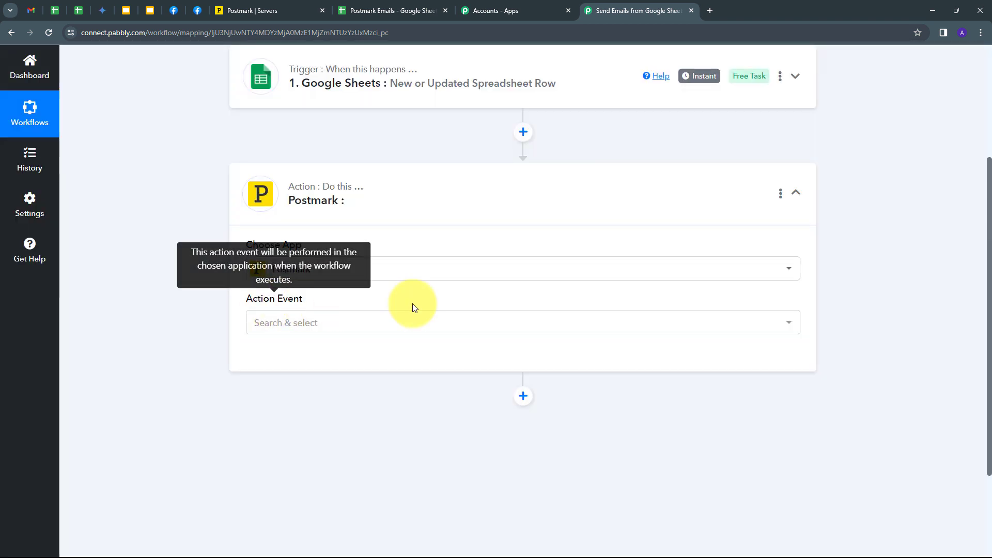
{"action": "left_click", "coordinate": [648, 323]}
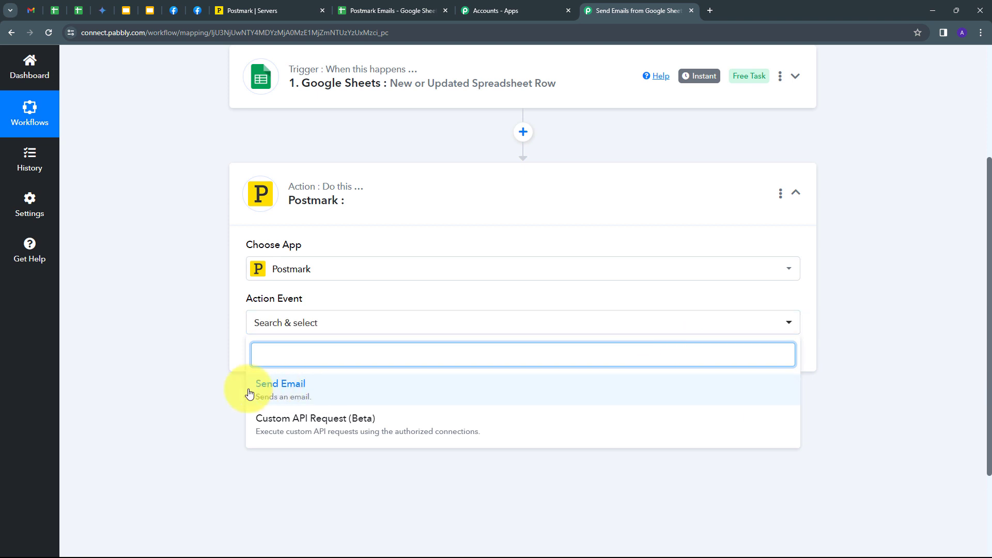
{"action": "left_click", "coordinate": [288, 394]}
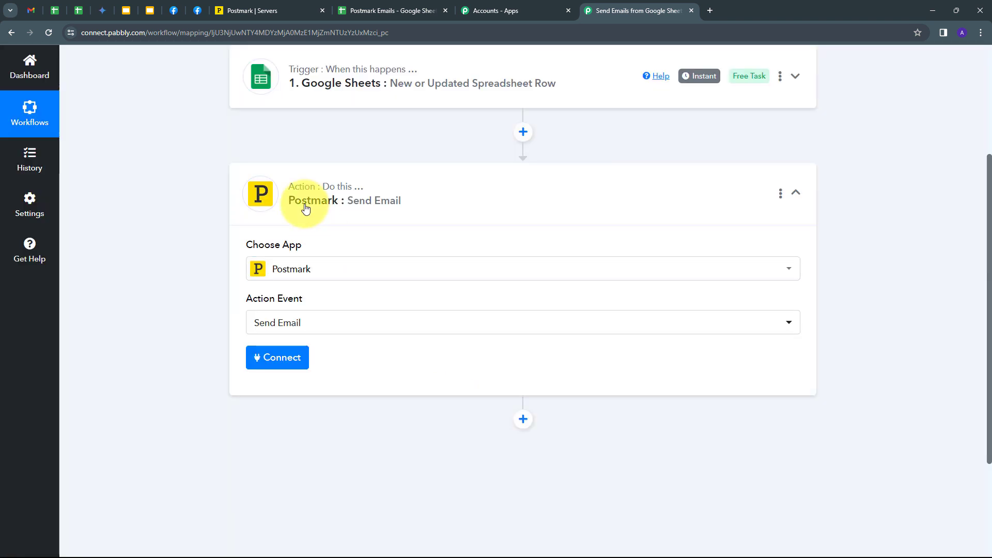
{"action": "left_click", "coordinate": [261, 358]}
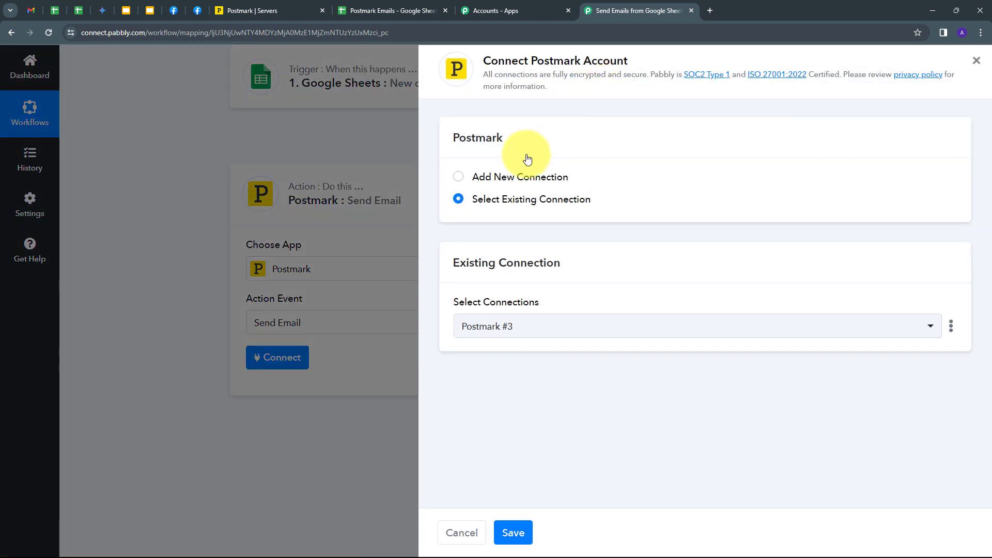
{"action": "left_click", "coordinate": [511, 177]}
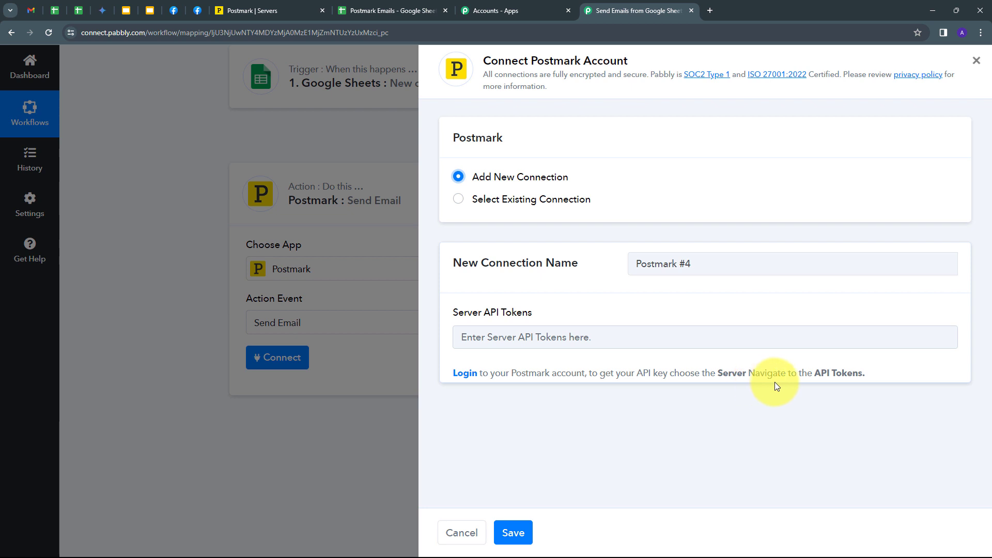
In the Postmark account's API tokens, look up My First Server and copy its server API token.
{"action": "left_click", "coordinate": [237, 10]}
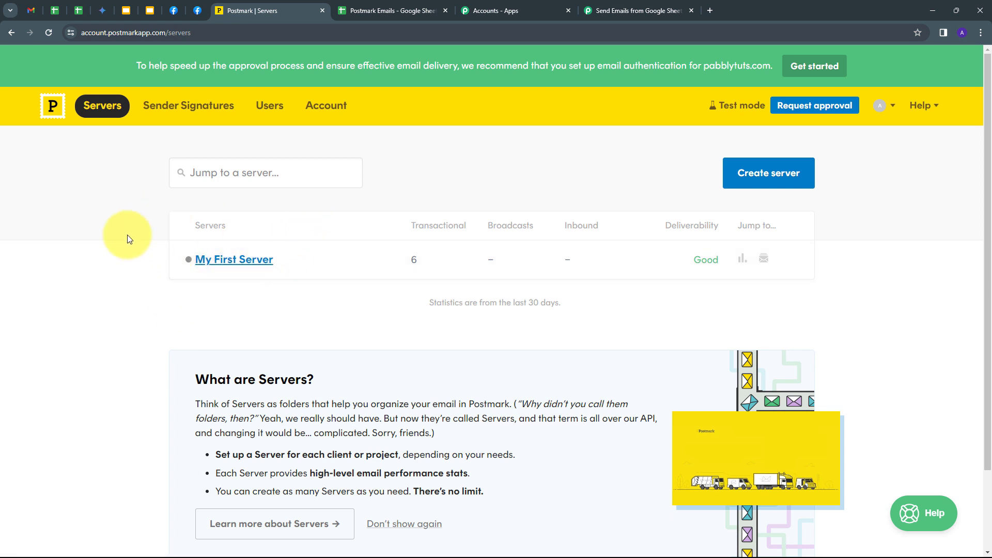
{"action": "left_click", "coordinate": [323, 105]}
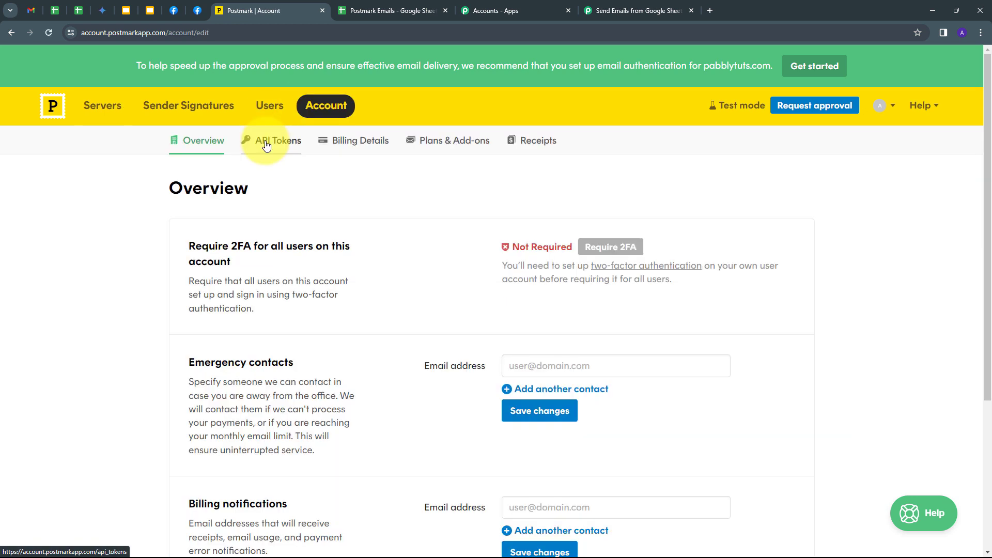
{"action": "left_click", "coordinate": [266, 146]}
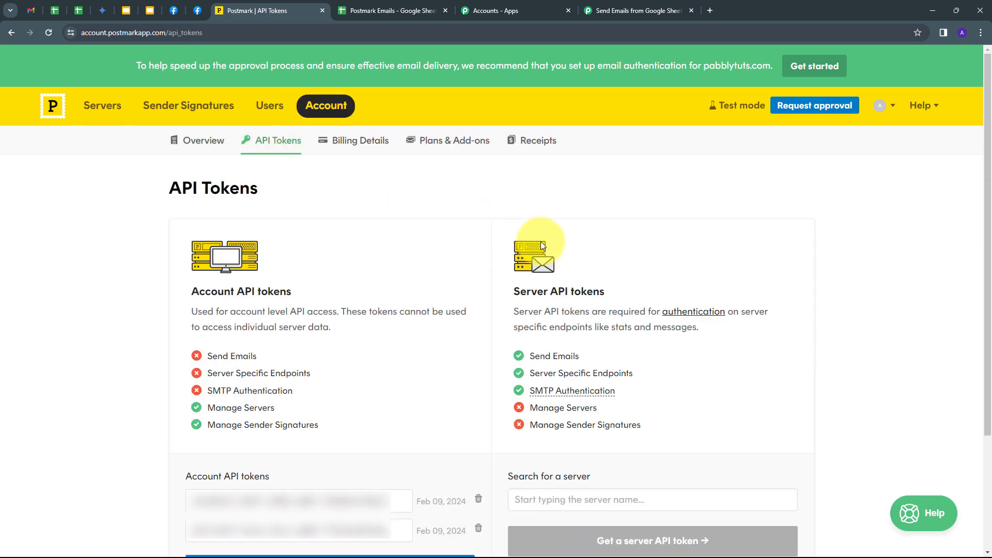
{"action": "scroll", "coordinate": [675, 302], "scroll_direction": "down", "scroll_amount": 2}
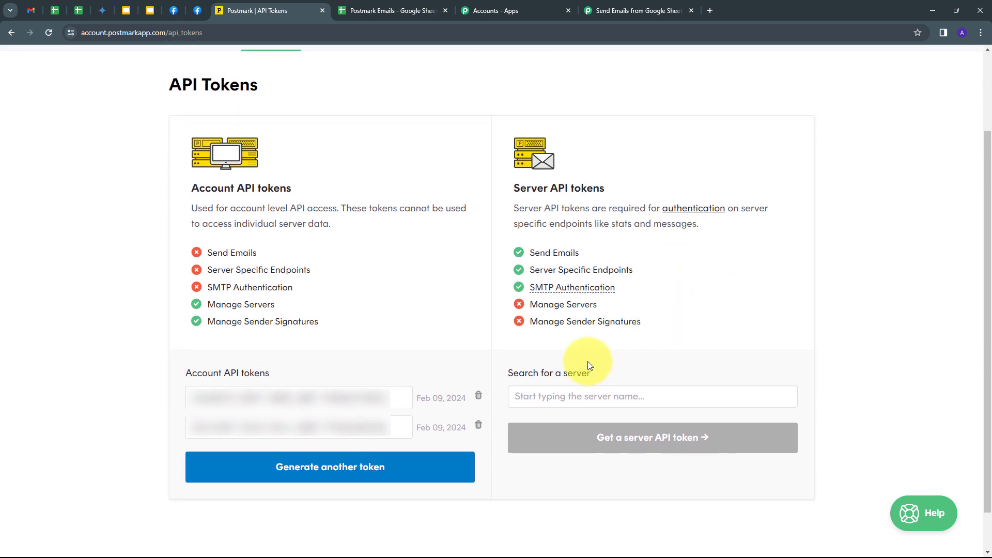
{"action": "left_click", "coordinate": [542, 395]}
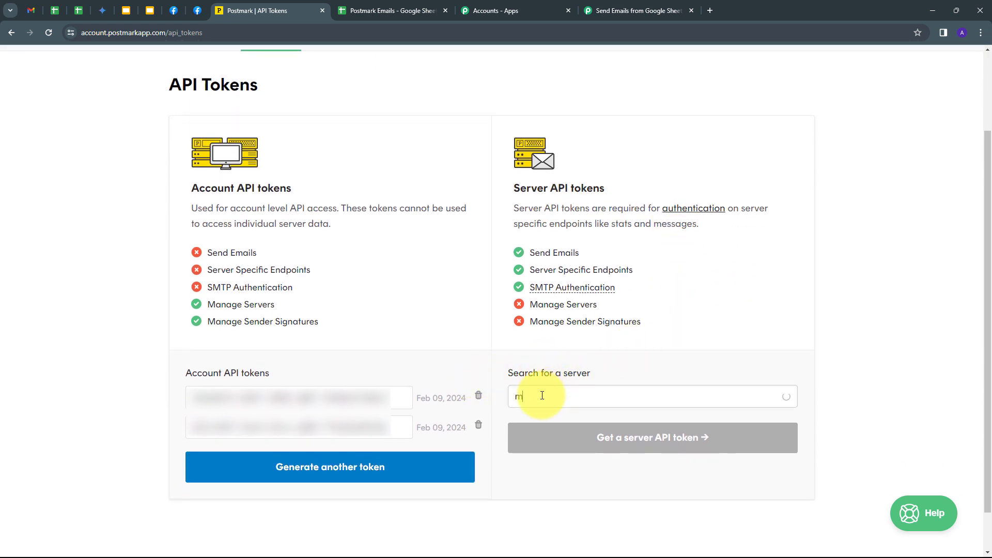
{"action": "type", "text": "my"}
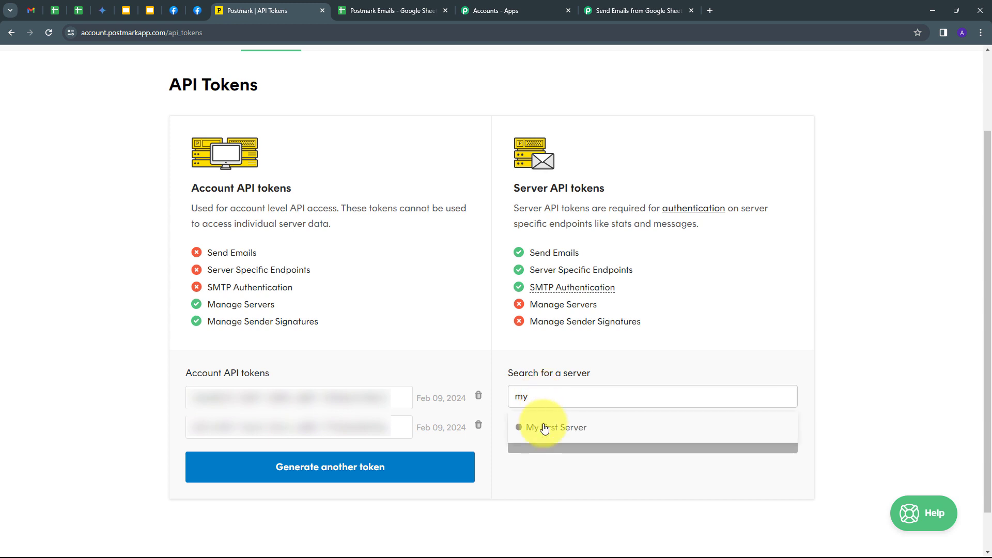
{"action": "left_click", "coordinate": [544, 428]}
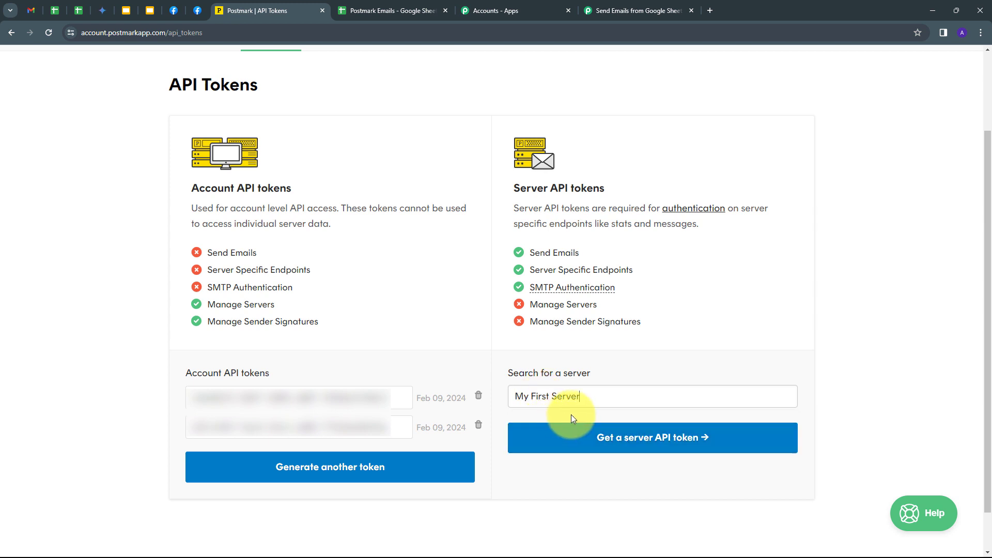
{"action": "left_click", "coordinate": [643, 443]}
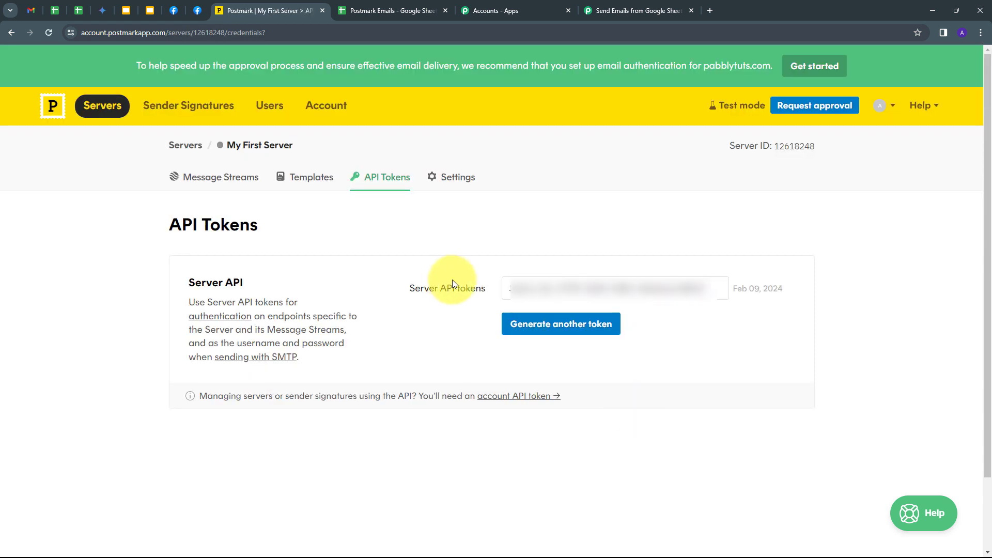
{"action": "left_click", "coordinate": [717, 294]}
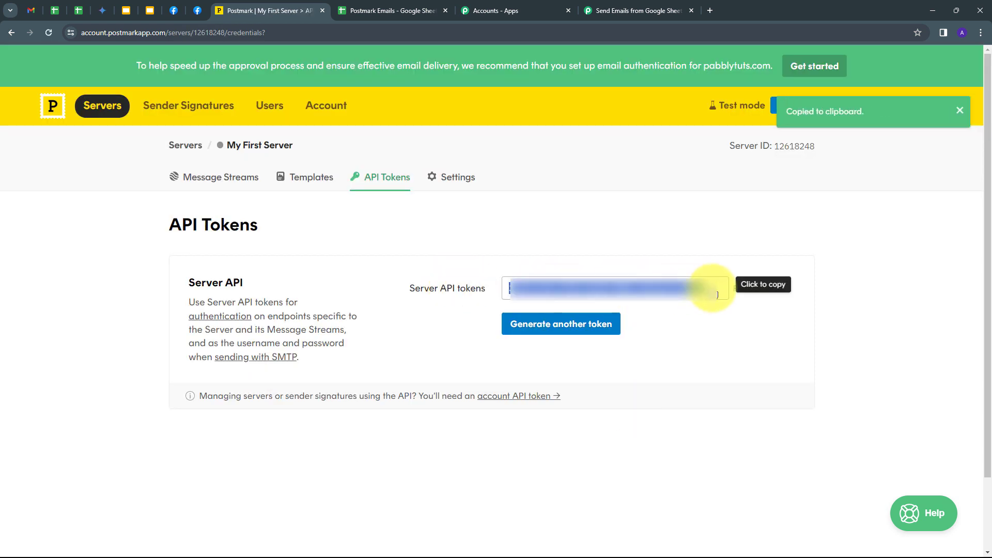
Back in Pabbly Connect, paste the copied token as the Server API Tokens value of the new Postmark connection.
{"action": "left_click", "coordinate": [641, 10]}
{"action": "left_click", "coordinate": [527, 338]}
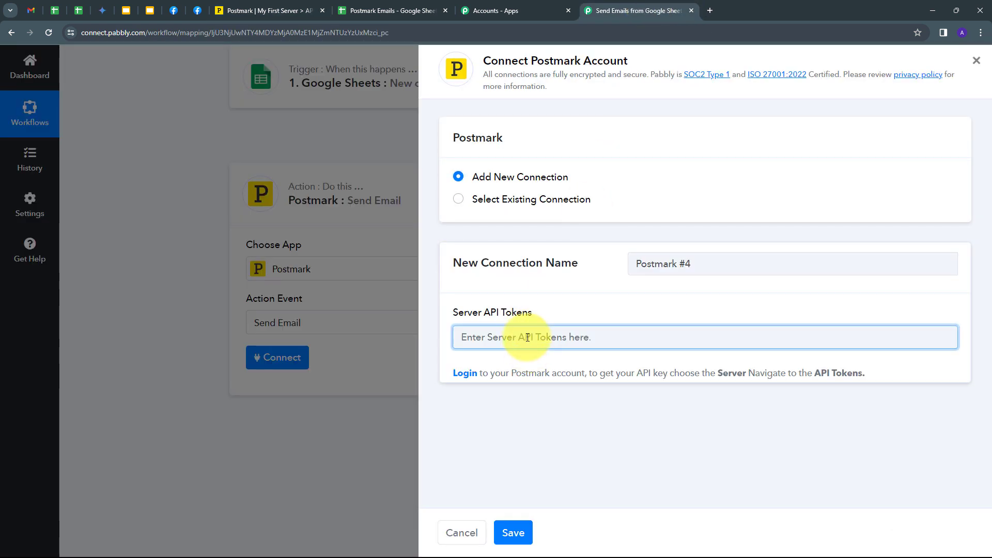
{"action": "key", "text": "ctrl+v"}
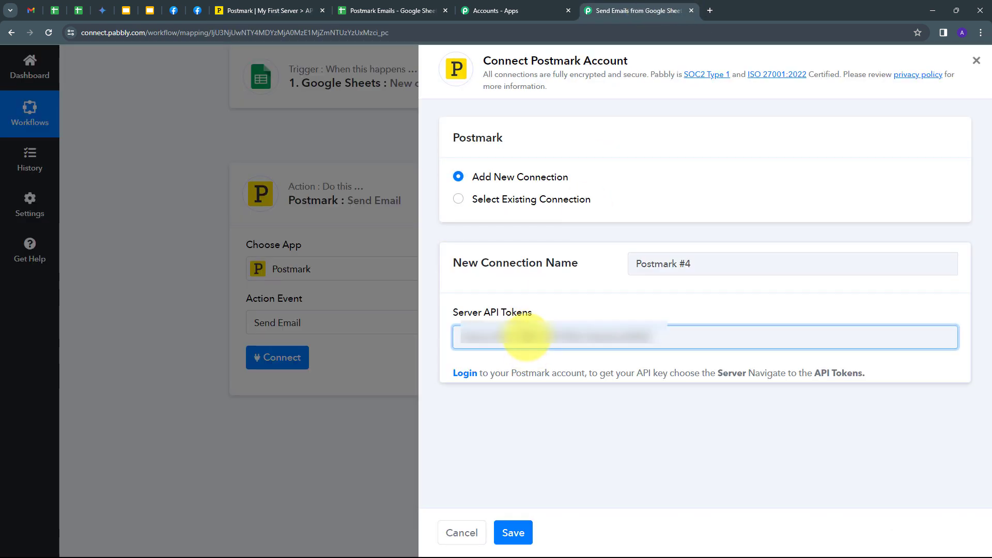
Save the new Postmark connection and fill in the From Email with the sender's email address.
{"action": "left_click", "coordinate": [514, 530]}
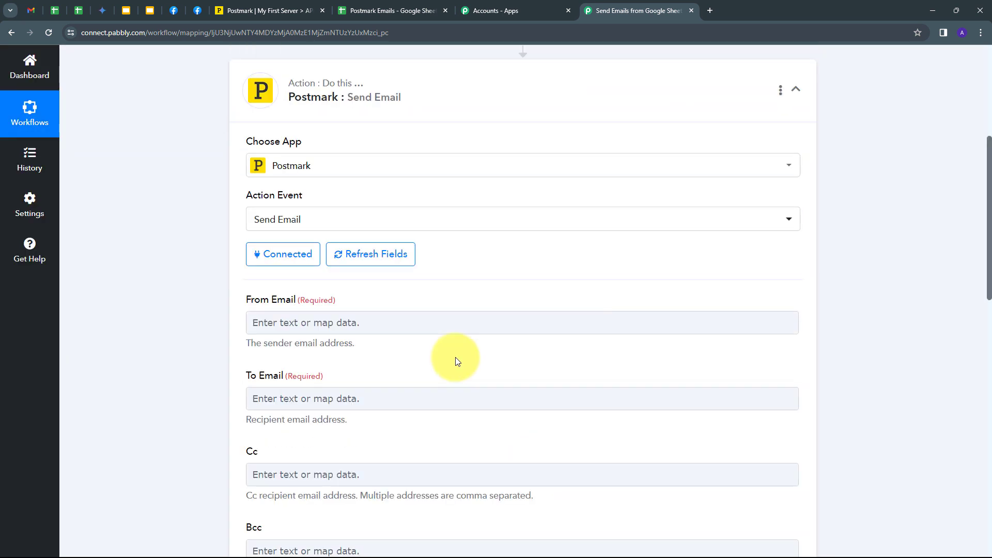
{"action": "scroll", "coordinate": [456, 360], "scroll_direction": "down", "scroll_amount": 10}
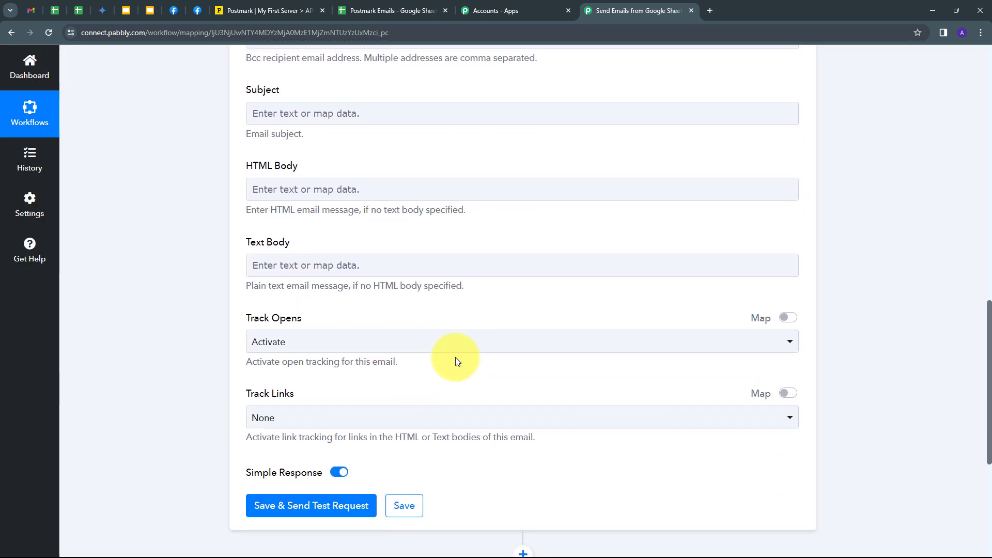
{"action": "scroll", "coordinate": [456, 360], "scroll_direction": "up", "scroll_amount": 7}
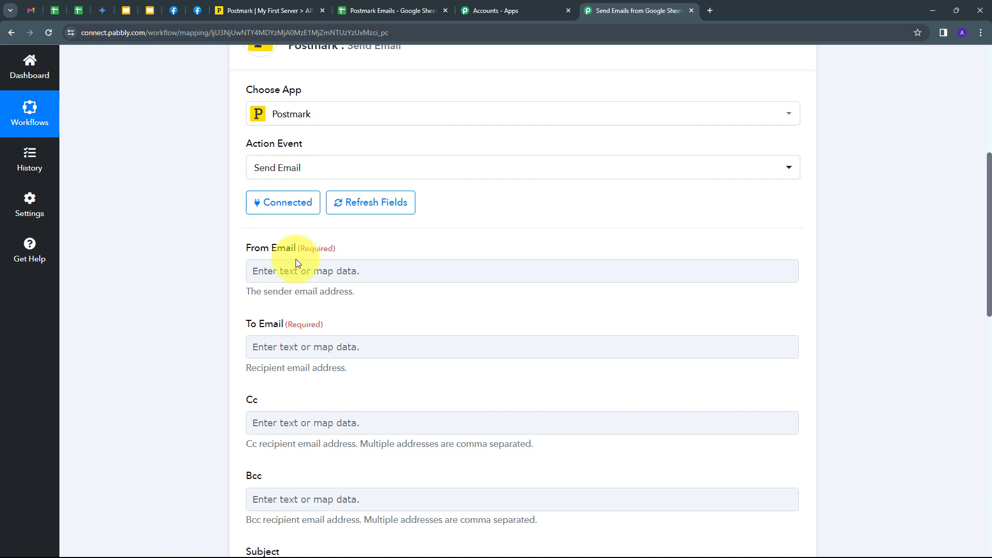
{"action": "left_click", "coordinate": [295, 267]}
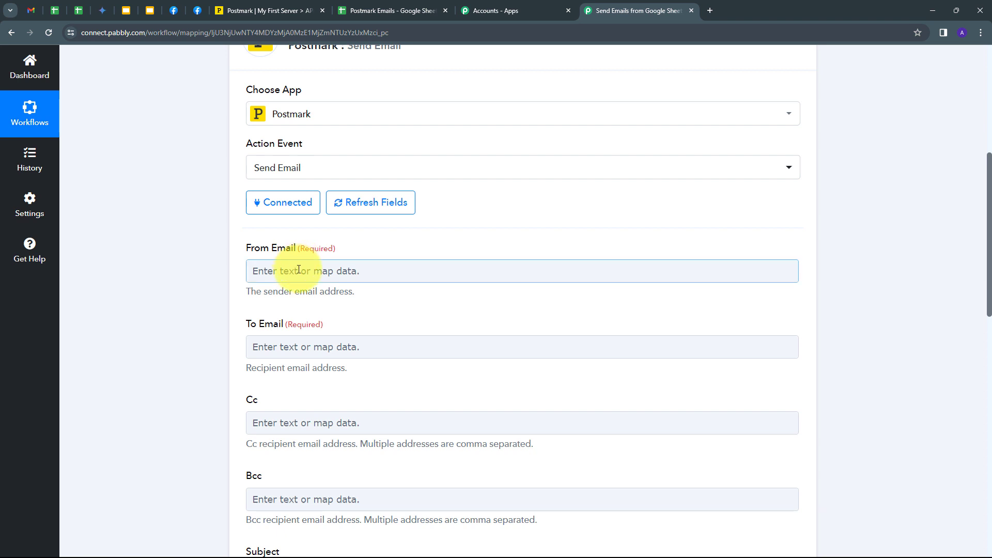
{"action": "key", "text": "ctrl+v"}
{"action": "scroll", "coordinate": [250, 280], "scroll_direction": "down", "scroll_amount": 1}
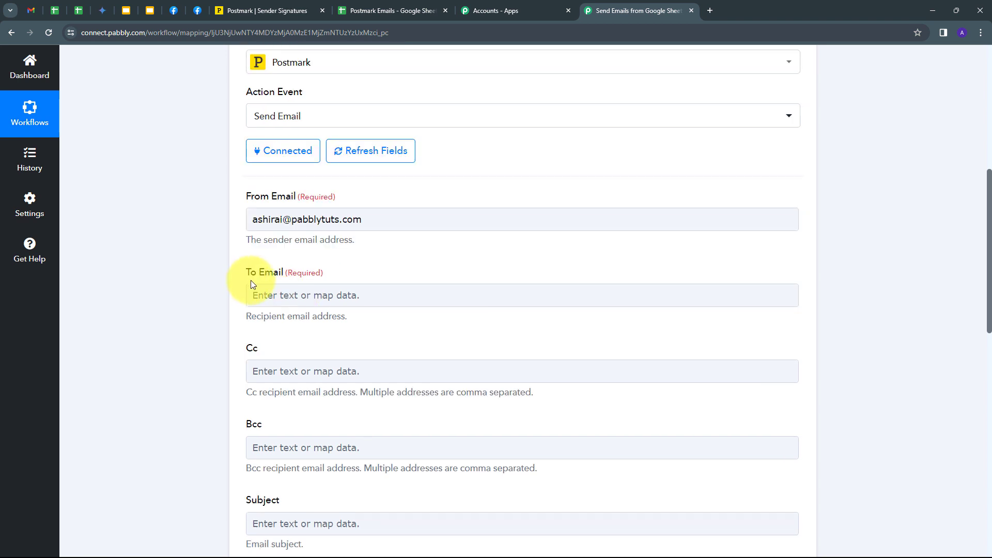
Map the To Email to the Email Id value from the Google Sheets trigger step.
{"action": "left_click", "coordinate": [282, 293]}
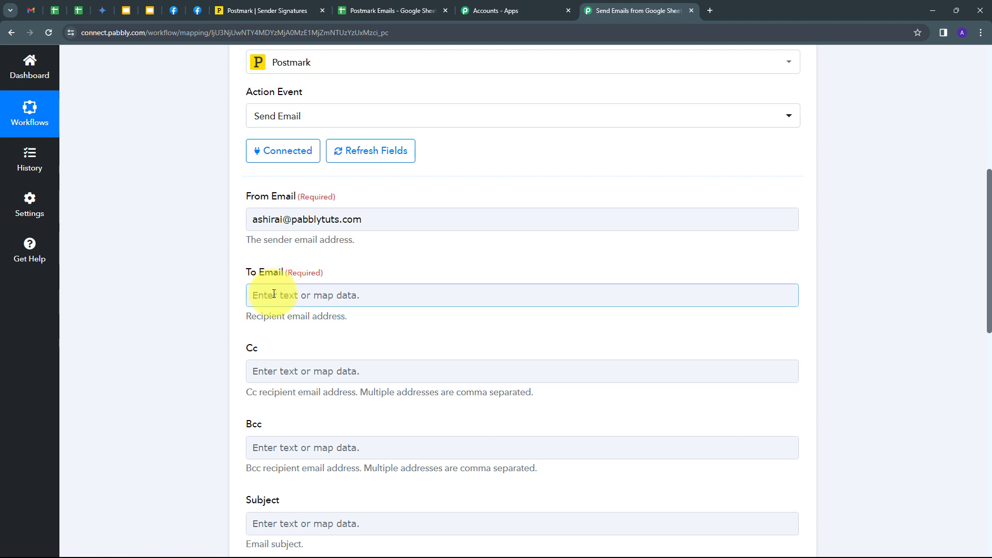
{"action": "left_click", "coordinate": [279, 294]}
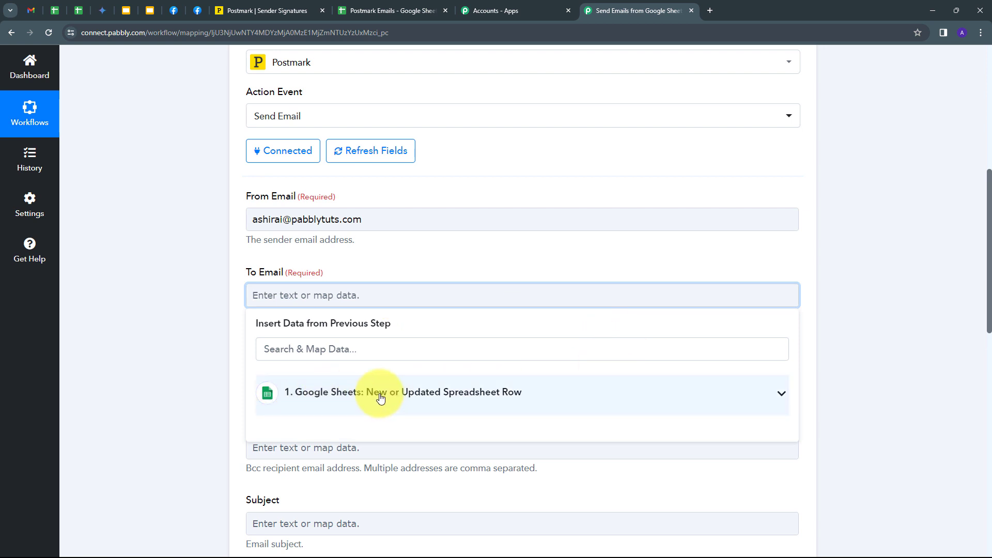
{"action": "left_click", "coordinate": [426, 397]}
{"action": "scroll", "coordinate": [425, 398], "scroll_direction": "down", "scroll_amount": 3}
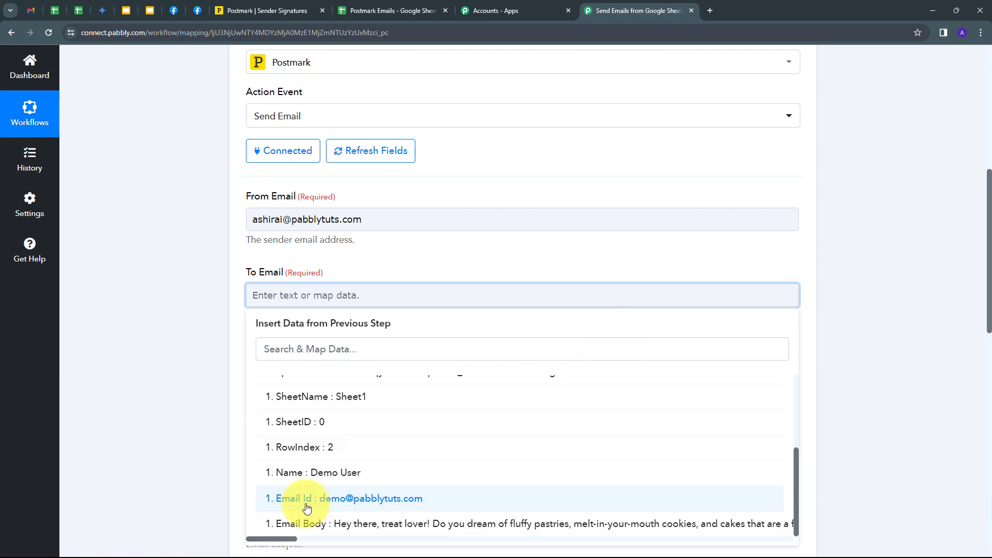
{"action": "left_click", "coordinate": [336, 498]}
{"action": "scroll", "coordinate": [321, 339], "scroll_direction": "down", "scroll_amount": 3}
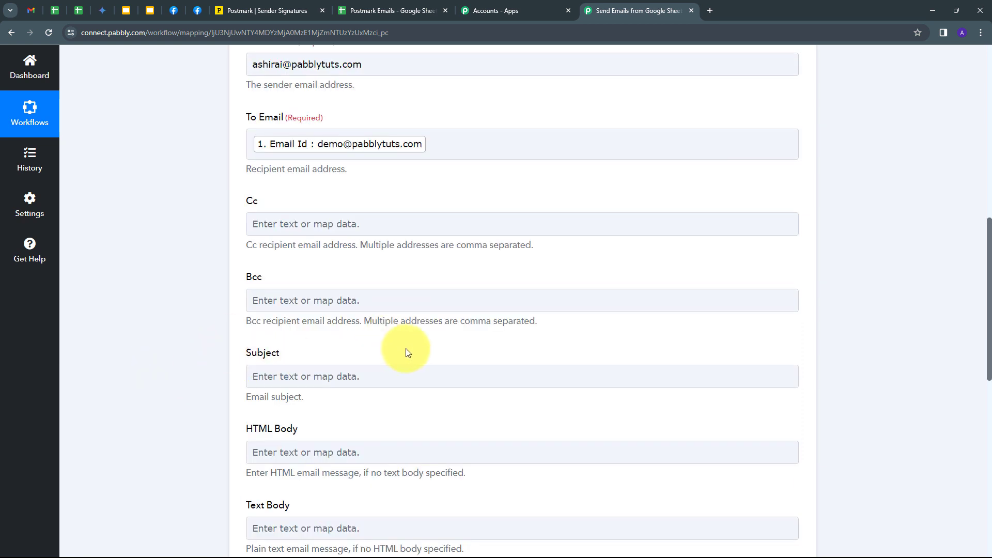
Map the email's Subject to the Subject value from the Google Sheets trigger step.
{"action": "scroll", "coordinate": [405, 348], "scroll_direction": "down", "scroll_amount": 2}
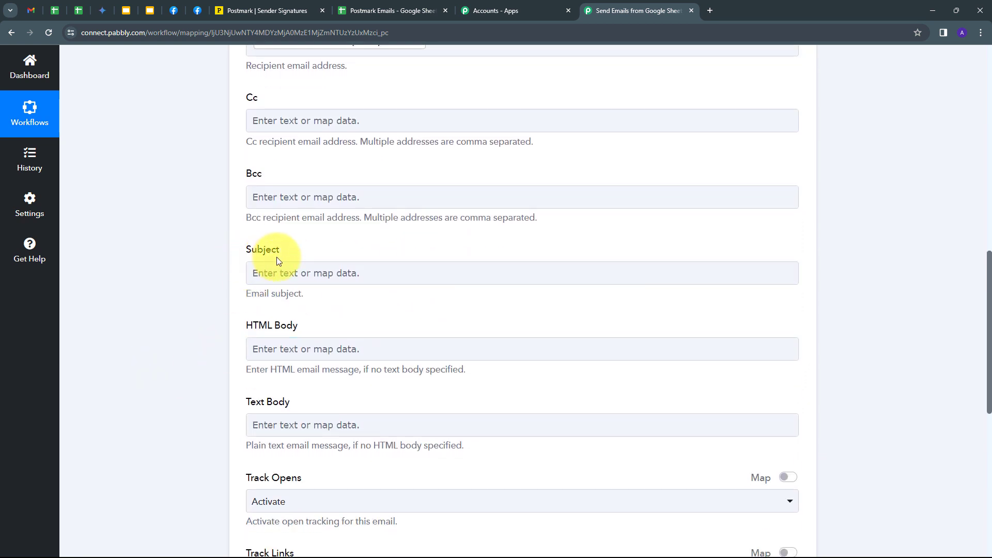
{"action": "left_click", "coordinate": [296, 272]}
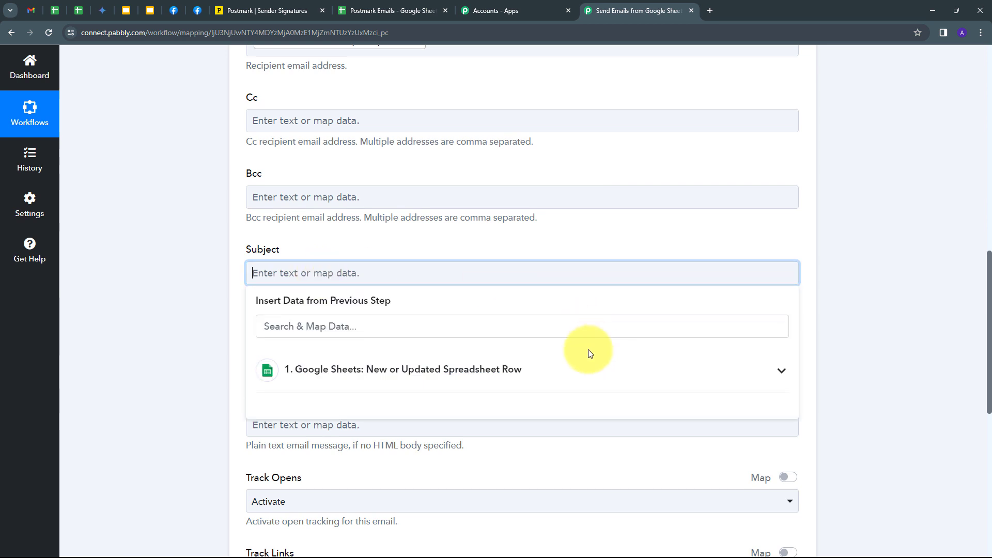
{"action": "left_click", "coordinate": [414, 370]}
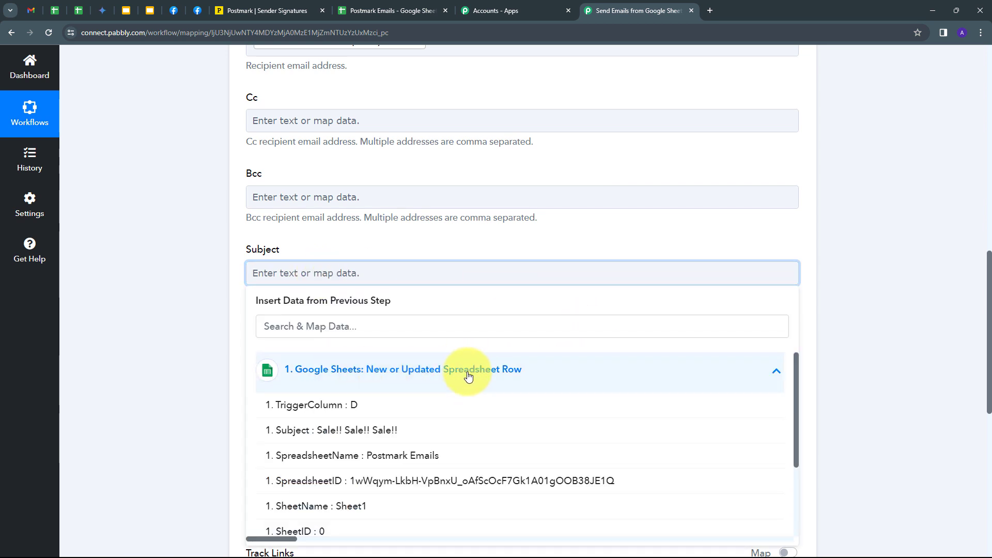
{"action": "scroll", "coordinate": [438, 394], "scroll_direction": "down", "scroll_amount": 2}
{"action": "scroll", "coordinate": [437, 394], "scroll_direction": "up", "scroll_amount": 2}
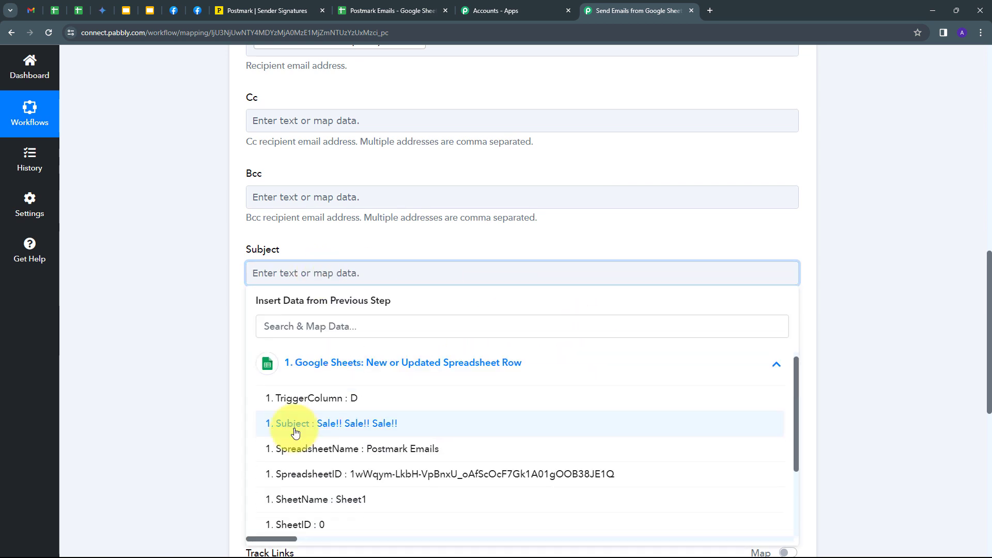
{"action": "left_click", "coordinate": [344, 431]}
{"action": "scroll", "coordinate": [428, 321], "scroll_direction": "down", "scroll_amount": 1}
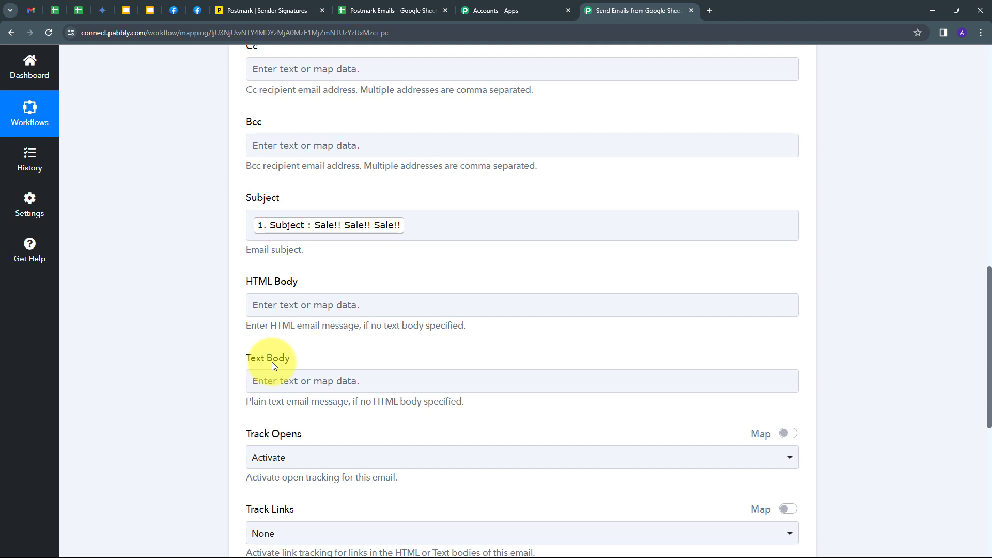
Map the Text Body to the Email Body value from the Google Sheets trigger step.
{"action": "left_click", "coordinate": [287, 381]}
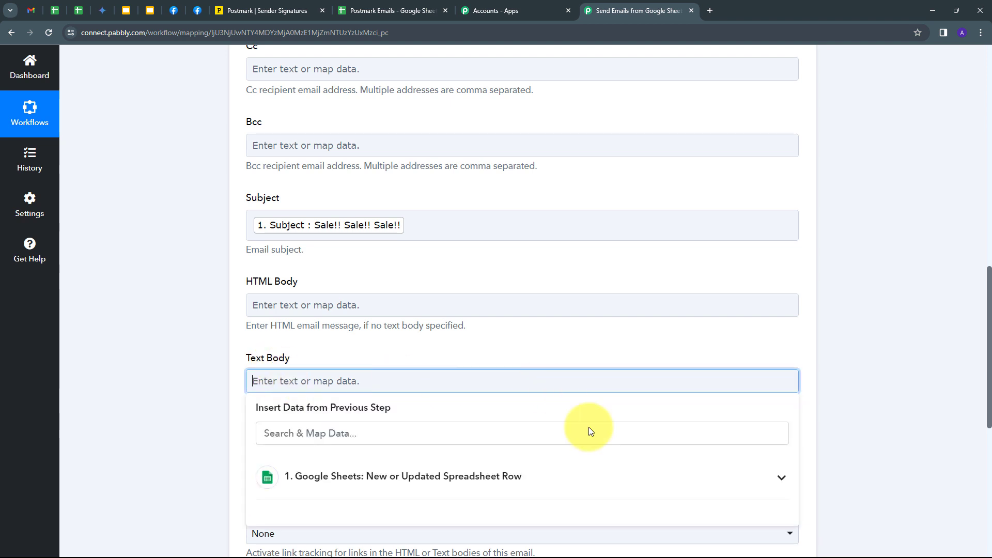
{"action": "left_click", "coordinate": [377, 476]}
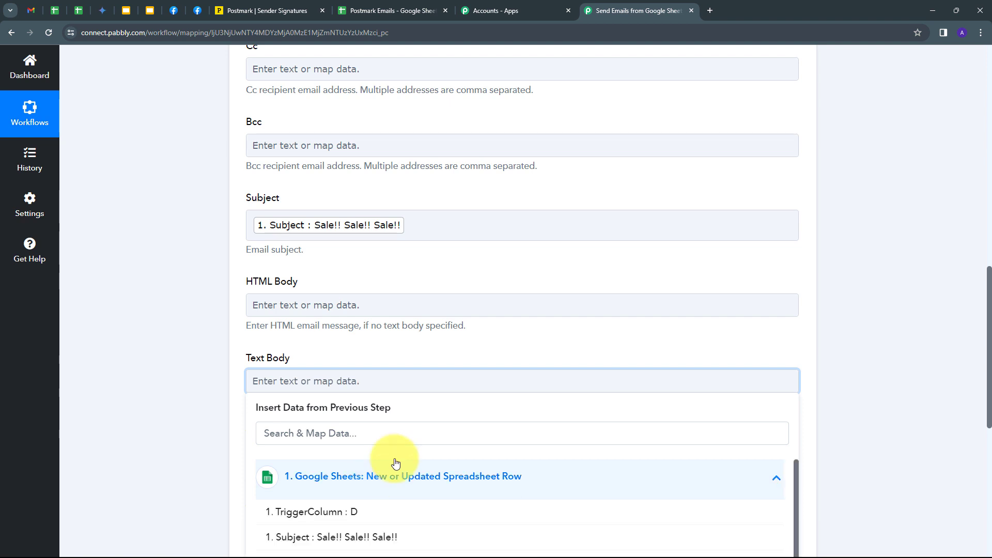
{"action": "scroll", "coordinate": [413, 414], "scroll_direction": "down", "scroll_amount": 6}
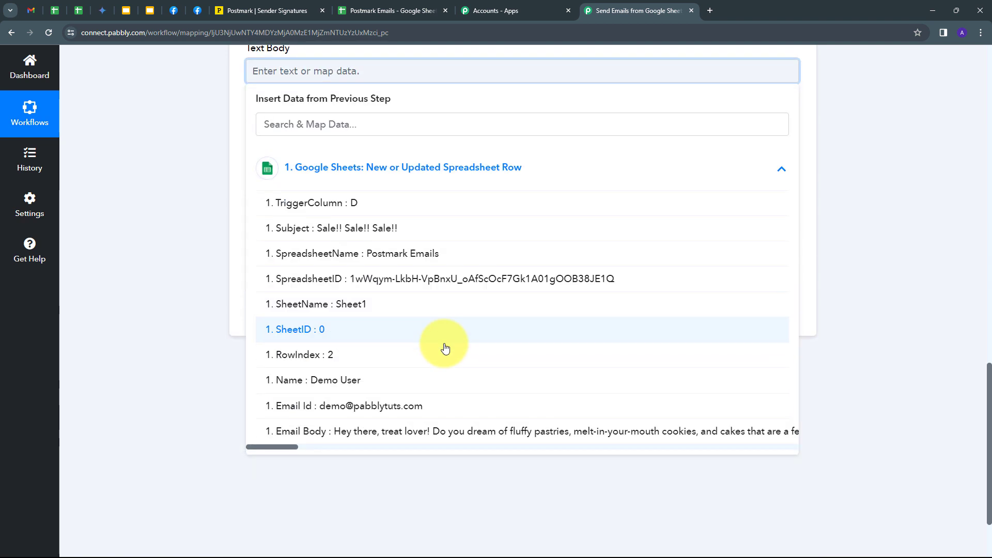
{"action": "left_click", "coordinate": [363, 432]}
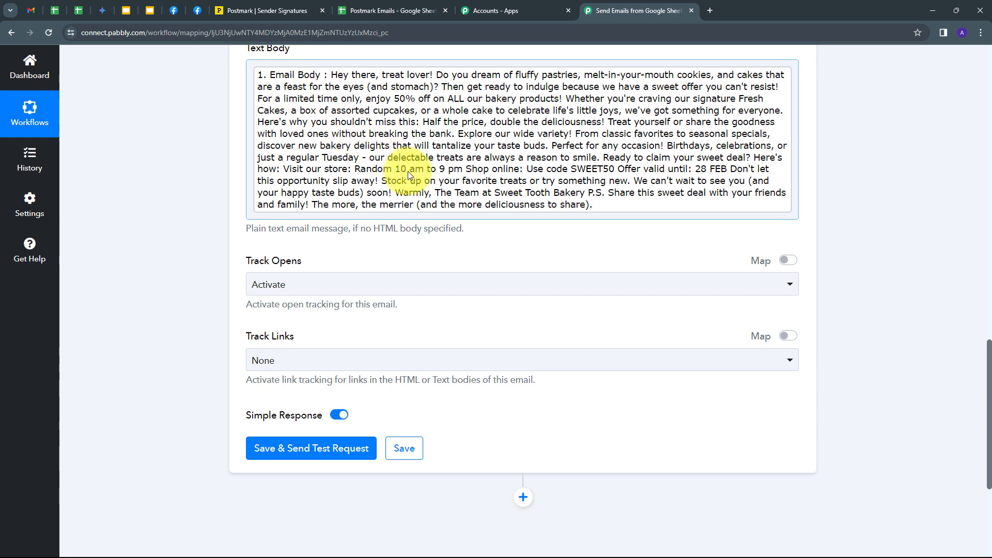
Review the mapped email fields, then save the Postmark action and send a test request.
{"action": "scroll", "coordinate": [332, 251], "scroll_direction": "up", "scroll_amount": 10}
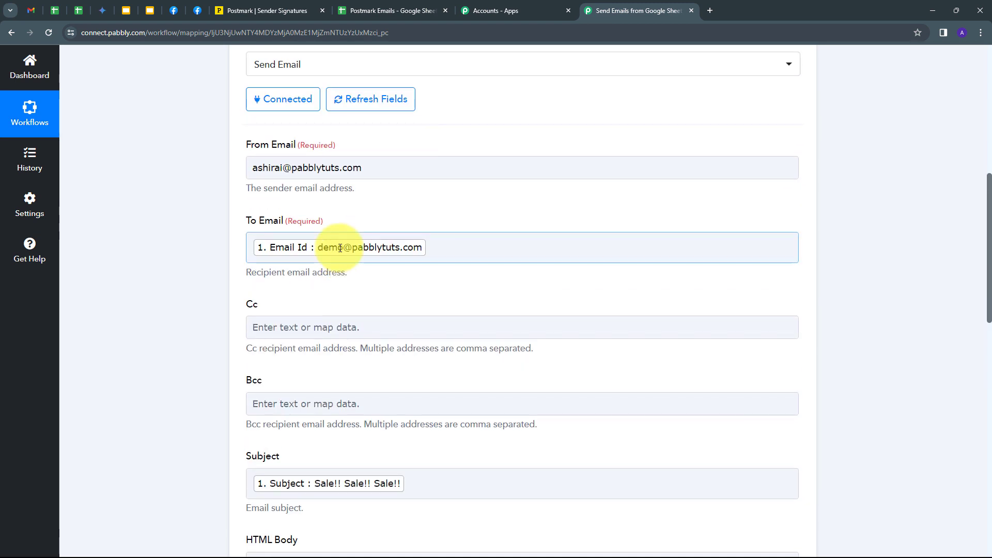
{"action": "scroll", "coordinate": [340, 248], "scroll_direction": "down", "scroll_amount": 2}
{"action": "scroll", "coordinate": [338, 250], "scroll_direction": "down", "scroll_amount": 15}
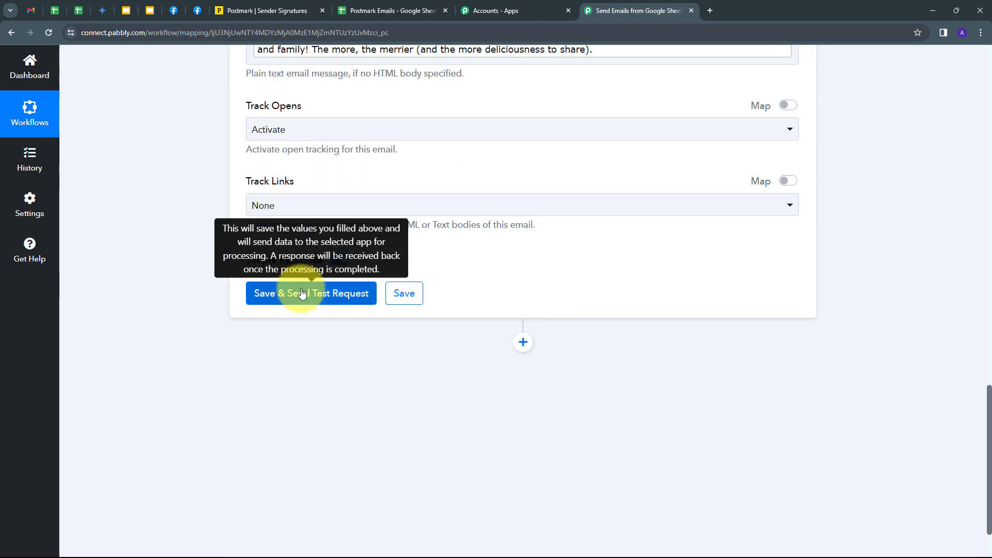
{"action": "left_click", "coordinate": [302, 293]}
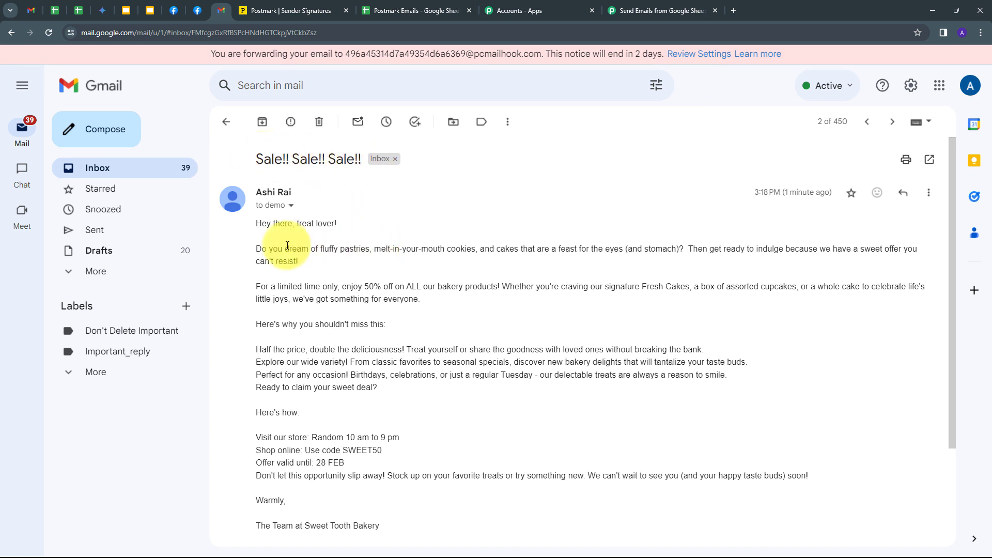
In Gmail, read through the received "Sale!! Sale!! Sale!!" email, then return to the Pabbly Connect workflow.
{"action": "left_click_drag", "start_coordinate": [259, 229], "coordinate": [800, 486]}
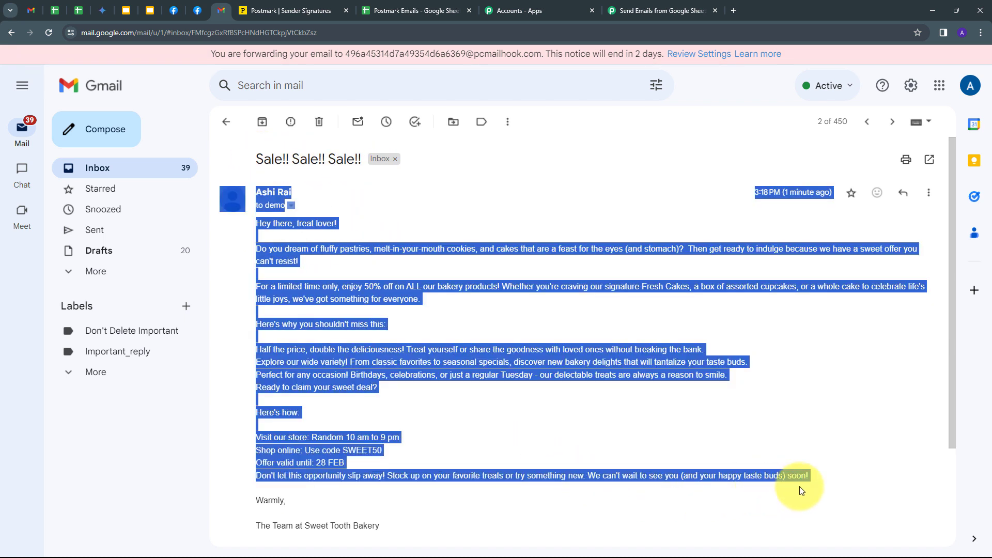
{"action": "left_click", "coordinate": [800, 486]}
{"action": "scroll", "coordinate": [382, 411], "scroll_direction": "down", "scroll_amount": 1}
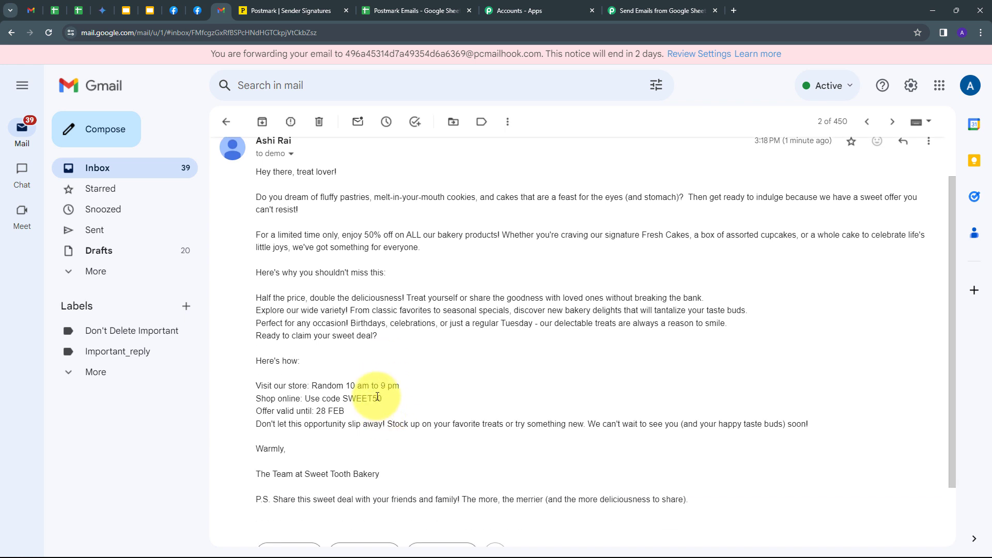
{"action": "scroll", "coordinate": [392, 392], "scroll_direction": "down", "scroll_amount": 1}
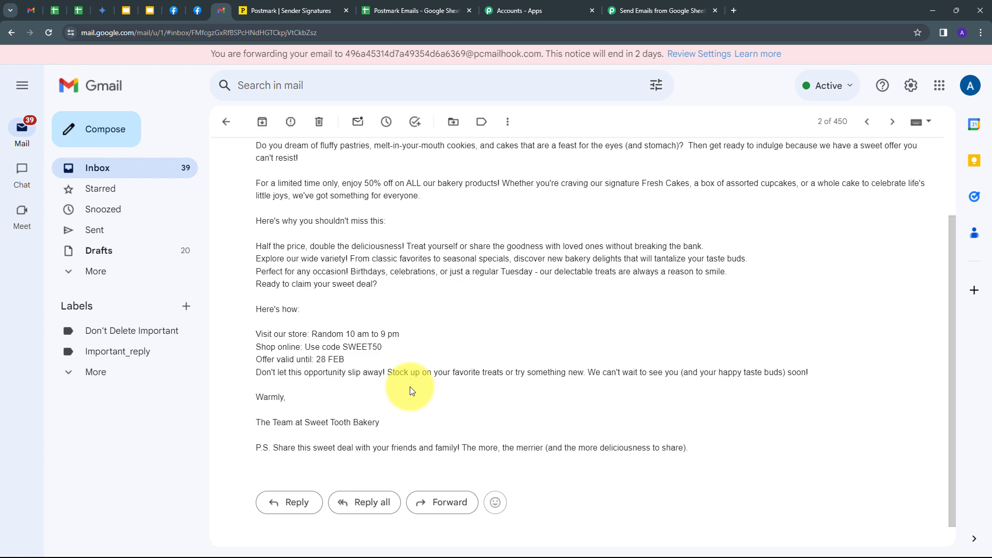
{"action": "left_click", "coordinate": [661, 11]}
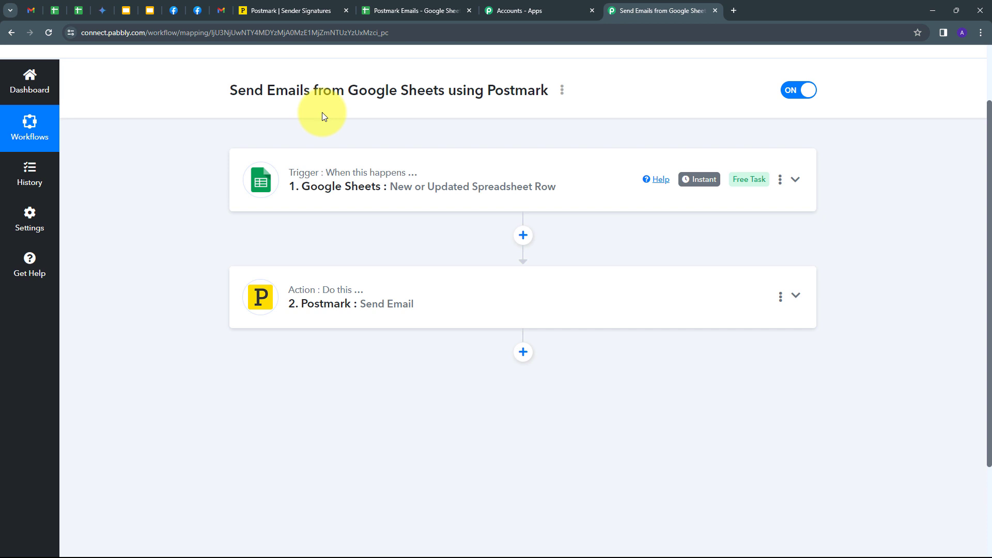
{"action": "scroll", "coordinate": [200, 320], "scroll_direction": "up", "scroll_amount": 2}
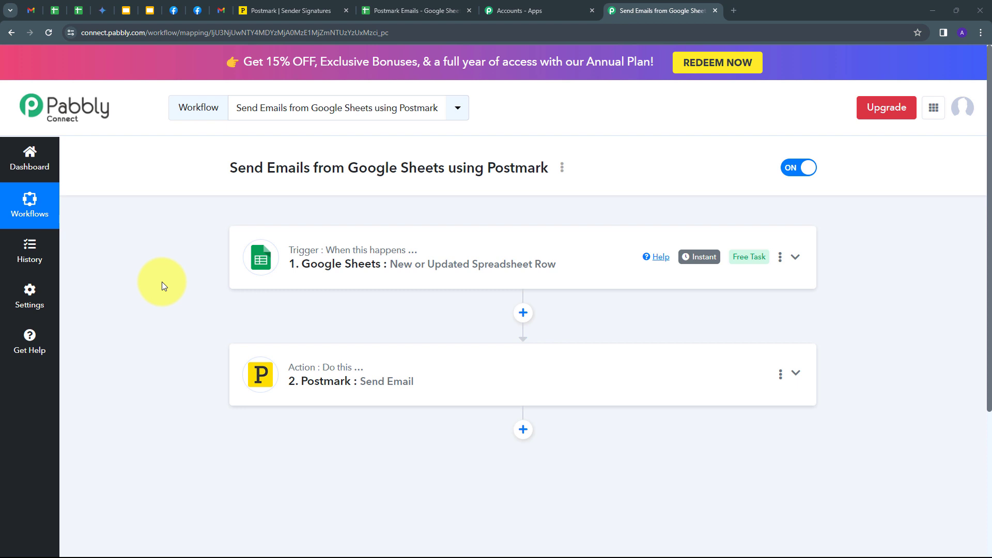
In the Postmark Emails Google Sheet, use the Send All Data option of Pabbly Connect Webhooks, then switch back to the workflow.
{"action": "left_click", "coordinate": [382, 8]}
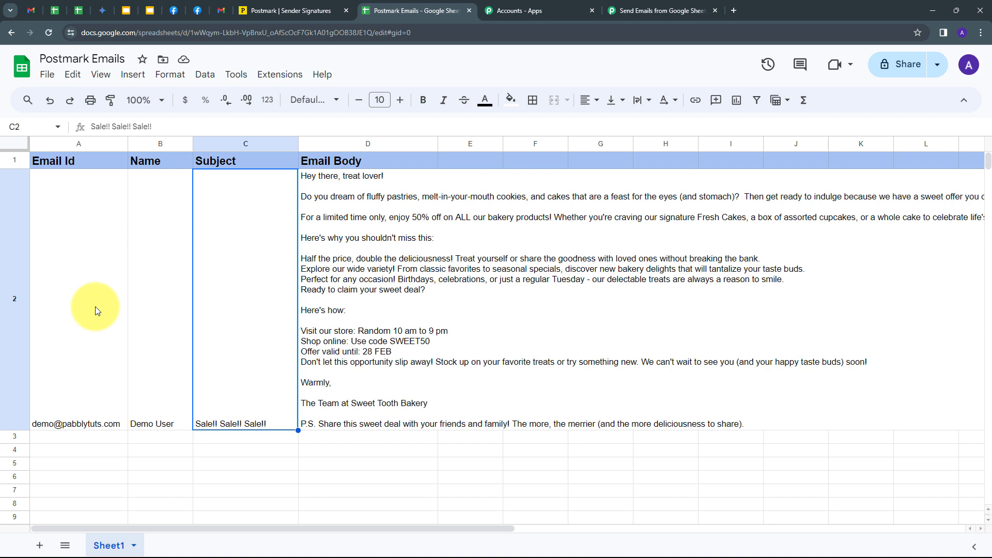
{"action": "left_click", "coordinate": [277, 78]}
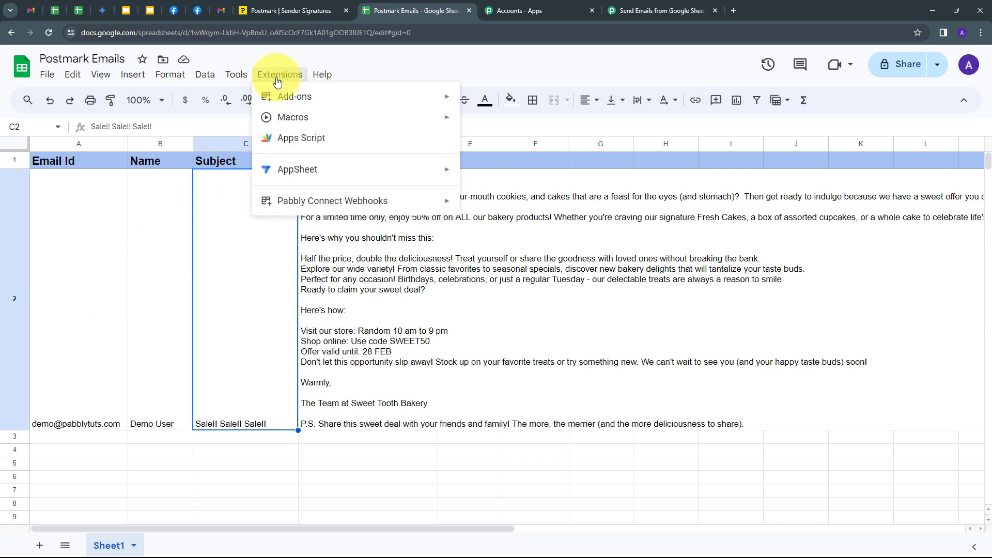
{"action": "mouse_move", "coordinate": [274, 201]}
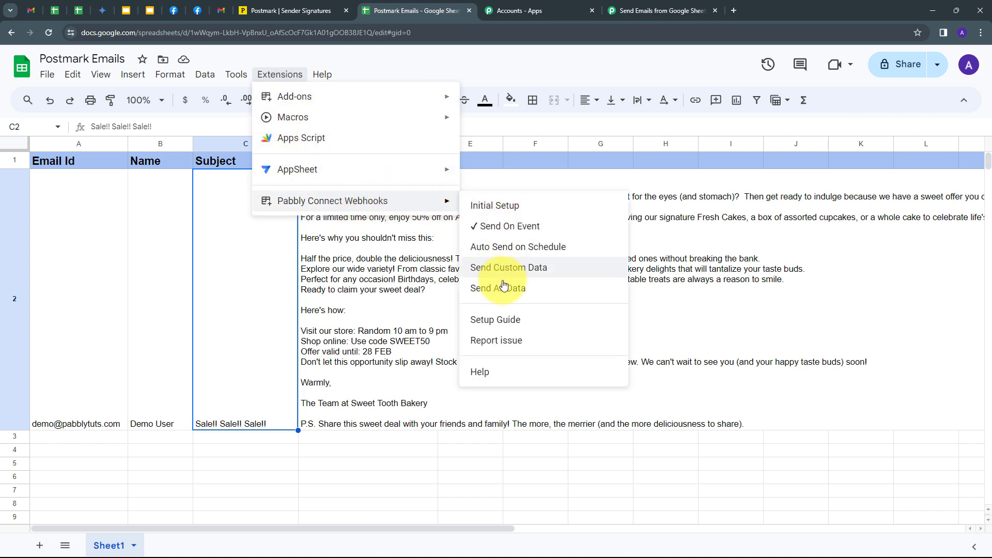
{"action": "left_click", "coordinate": [480, 294]}
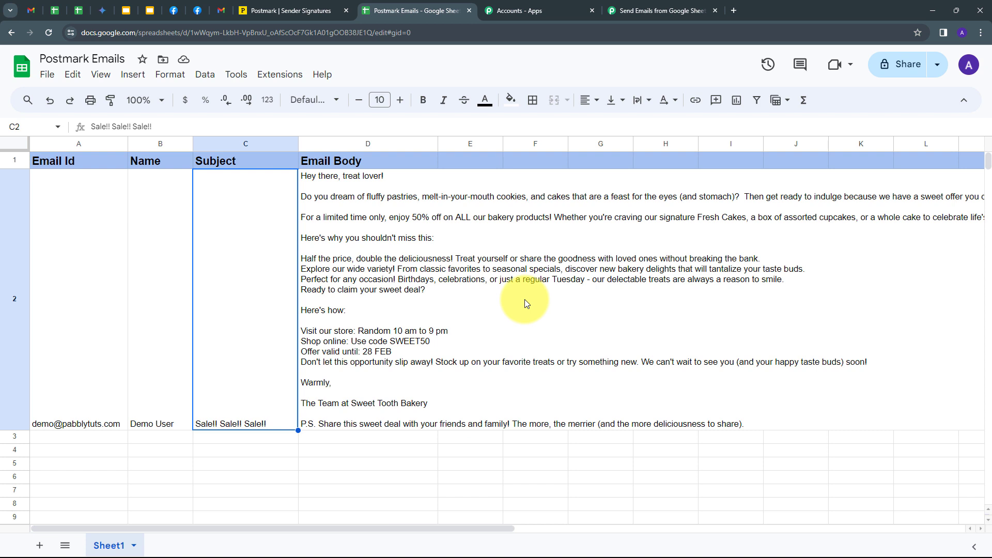
{"action": "left_click", "coordinate": [650, 14]}
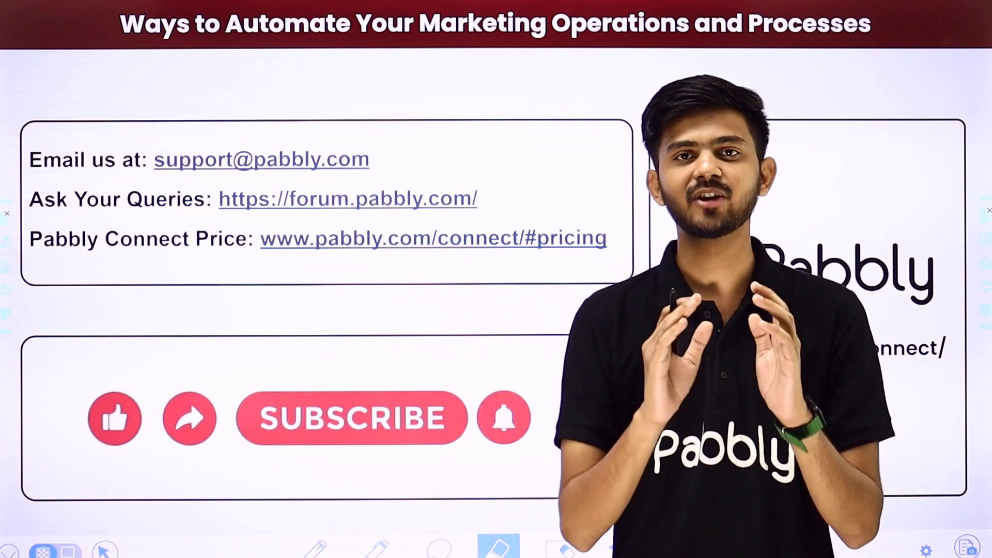
{"action": "left_click_drag", "start_coordinate": [399, 162], "coordinate": [476, 102]}
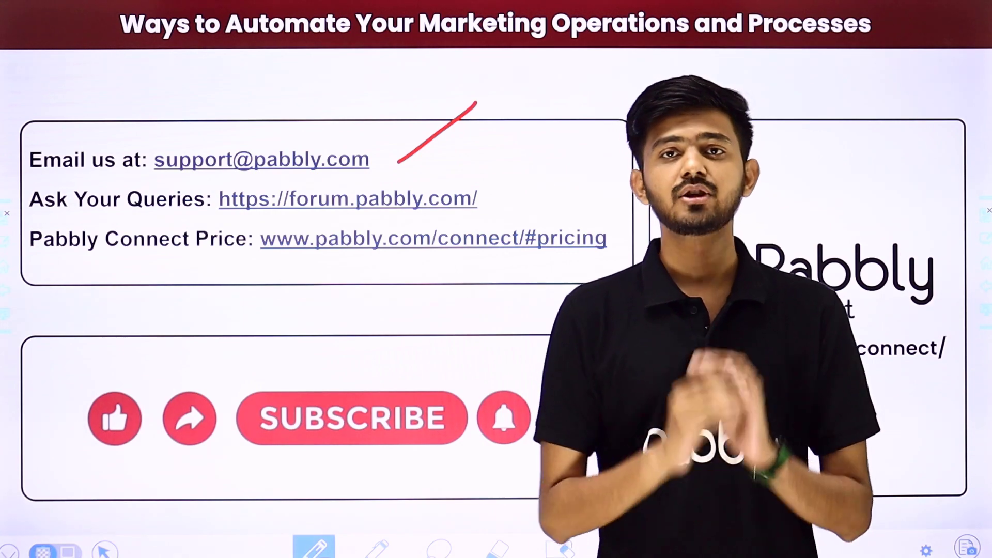
{"action": "left_click_drag", "start_coordinate": [492, 200], "coordinate": [559, 151]}
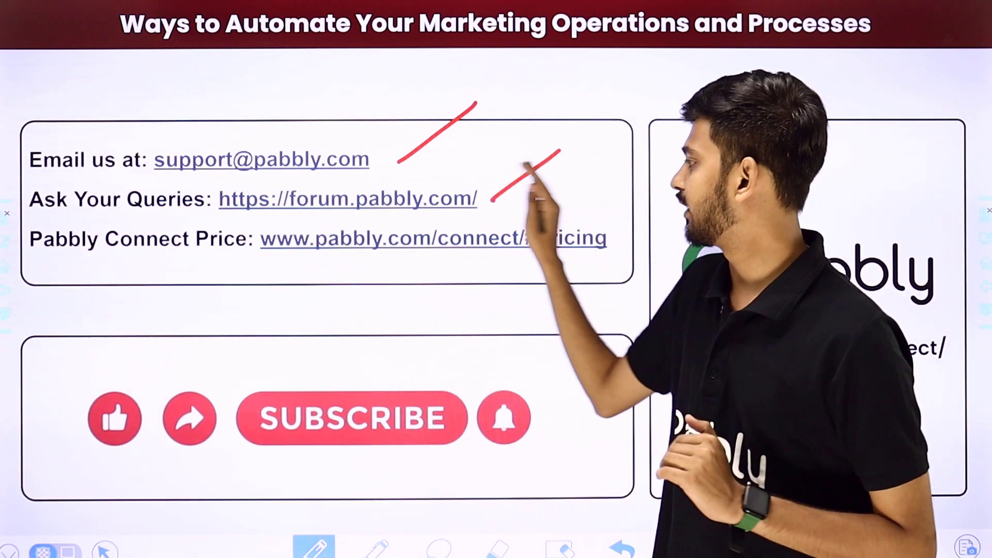